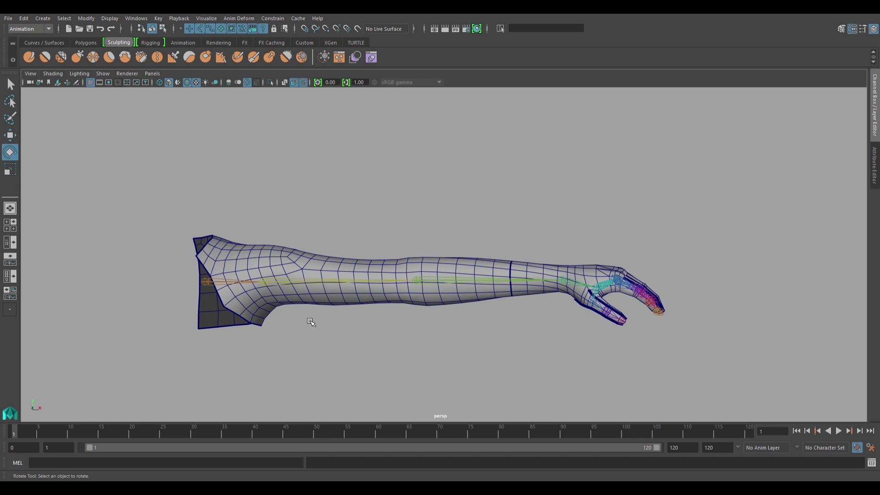
- Test-rotate the shoulder joint, undo it, then go to frame 36 to view the raised arm
left_click_drag(335, 265, 343, 287)
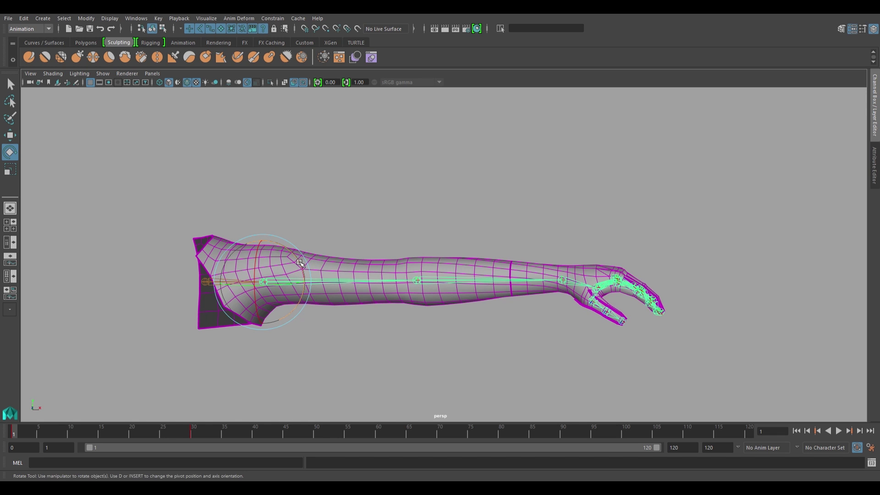
mouse_move(306, 259)
left_mouse_down()
mouse_move(307, 281)
mouse_move(344, 287)
left_mouse_up()
key("ctrl+z")
left_click(326, 332)
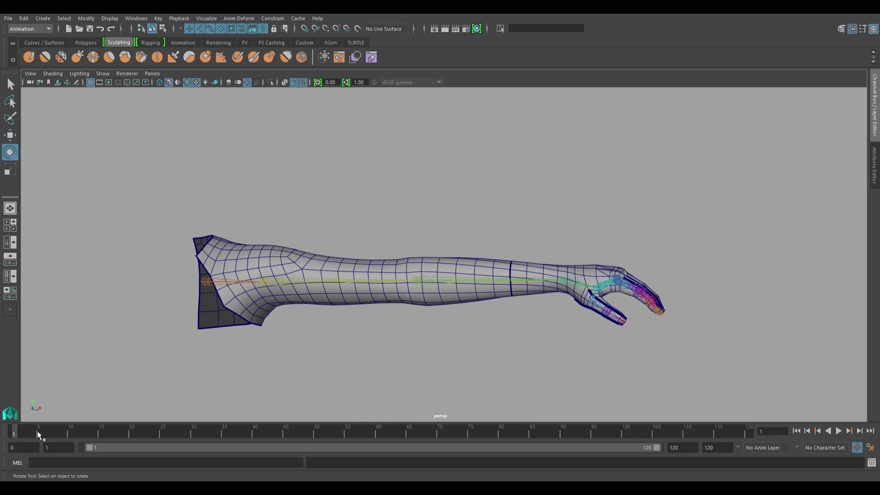
left_click_drag(18, 433, 230, 432)
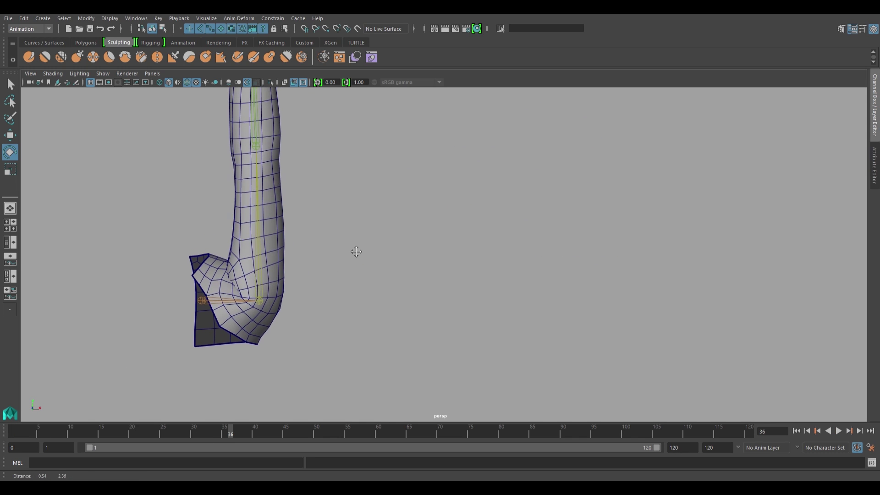
mouse_move(385, 263)
left_mouse_down("alt")
mouse_move(451, 301)
mouse_move(404, 266)
left_mouse_up("alt")
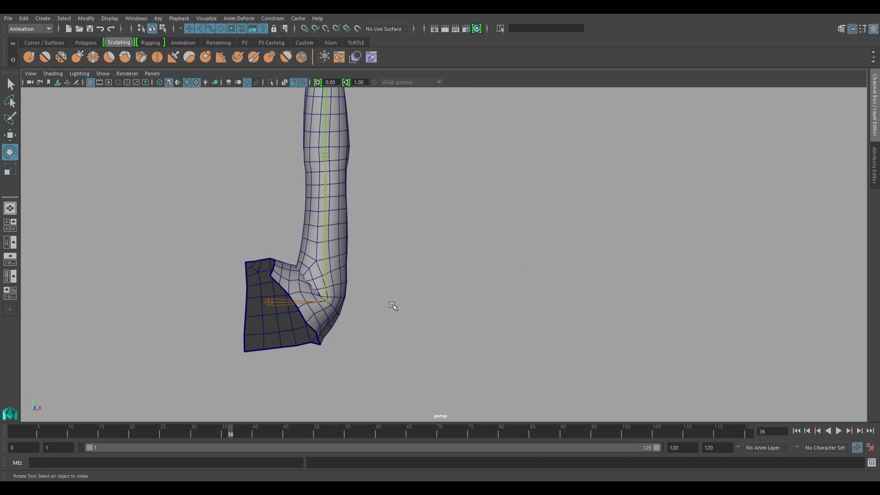
- Duplicate the posed arm mesh and isolate the copy in the viewport
left_click_drag(393, 306, 306, 286, "alt")
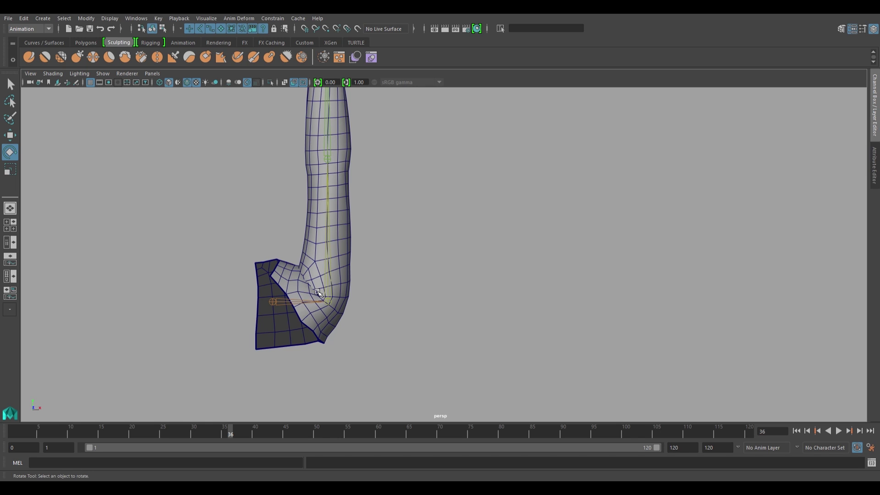
left_click(317, 292)
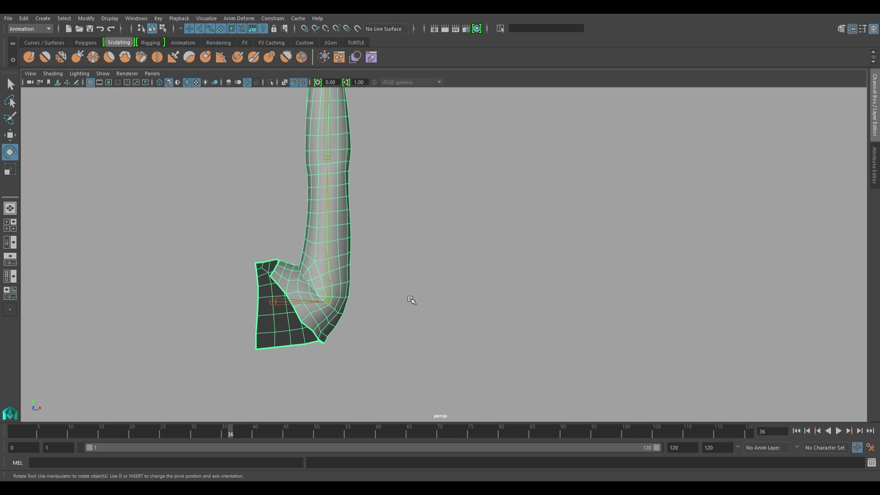
key("ctrl+d")
left_click(271, 82)
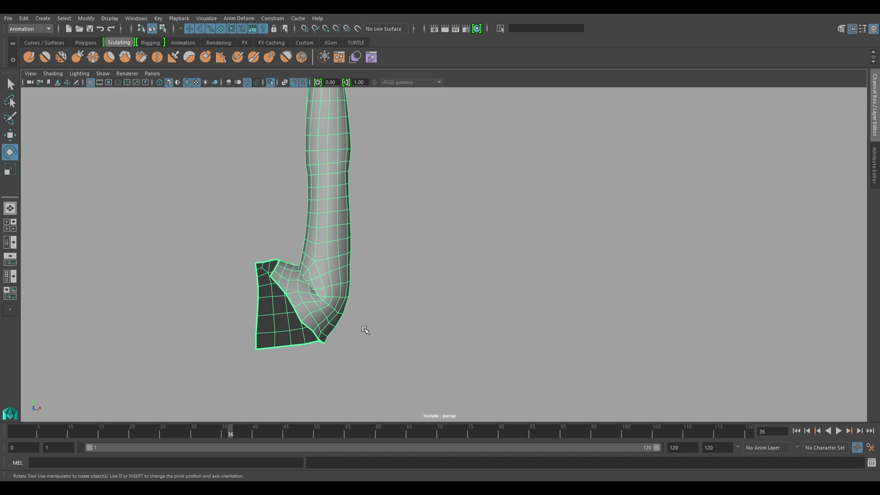
left_click_drag(365, 330, 360, 285, "alt")
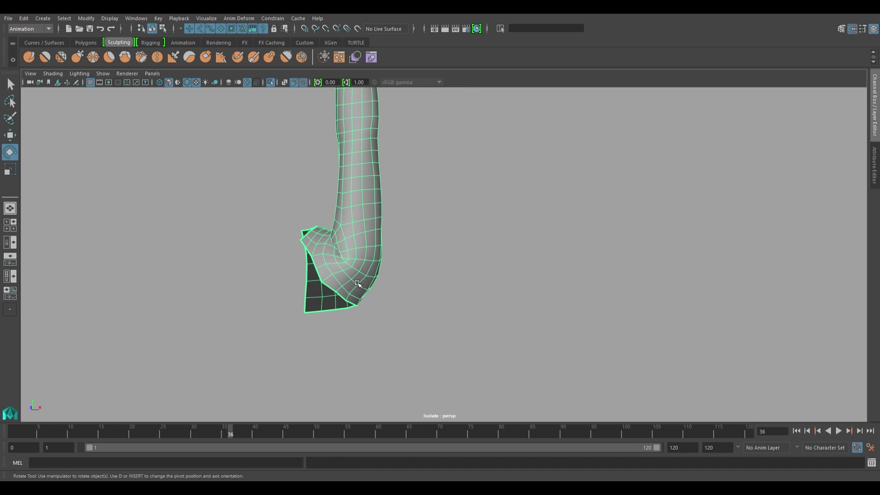
- Review Arm_geo1's attributes in the Channel Box, then hide the panel
left_click(873, 105)
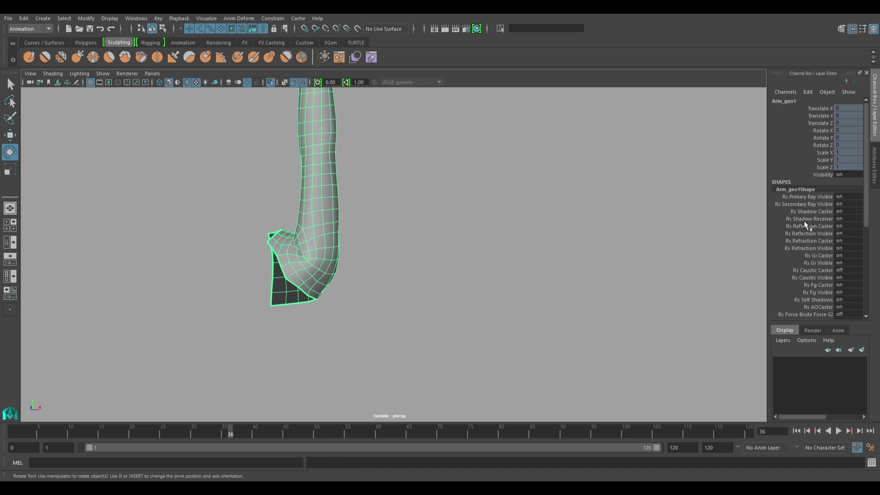
scroll(809, 226, "down", 3)
scroll(809, 235, "down", 4)
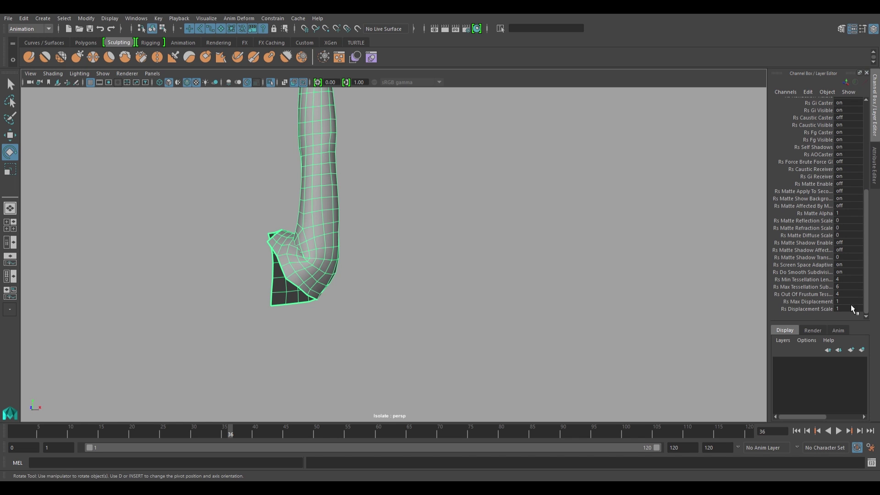
scroll(820, 206, "up", 3)
scroll(820, 206, "up", 4)
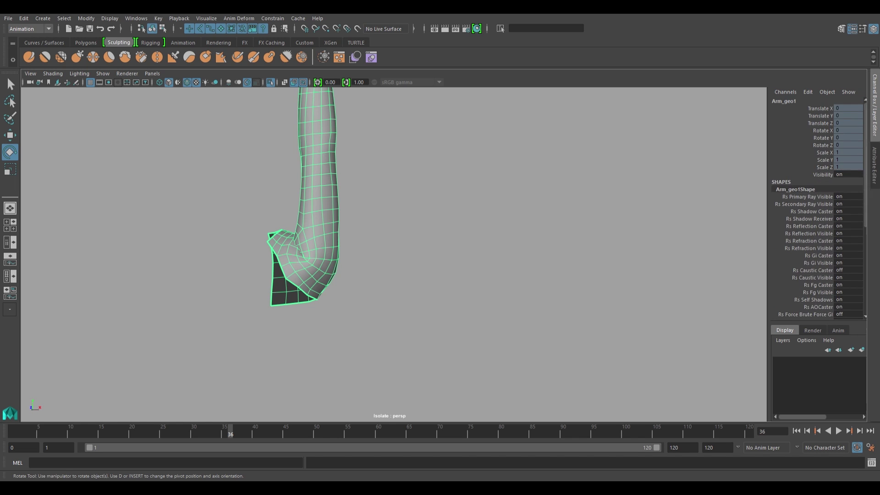
left_click(874, 105)
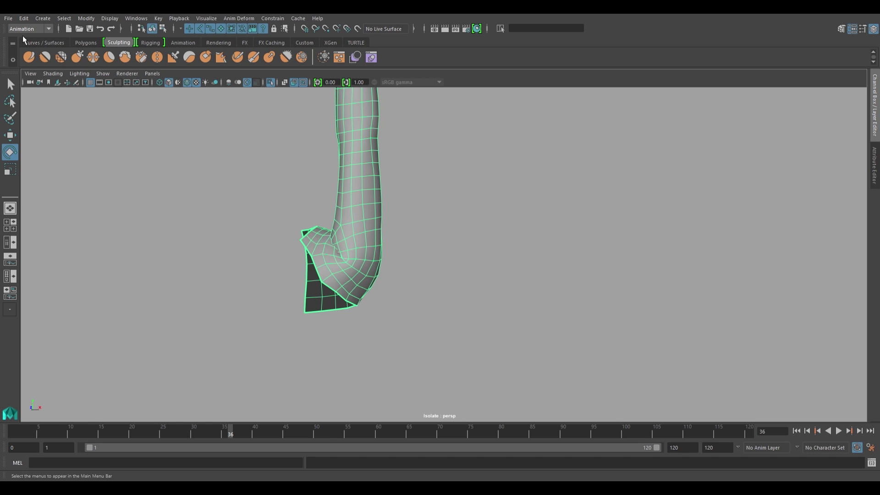
- Zoom in and smooth the pinched armpit fold with the Smooth sculpt brush
left_click(48, 60)
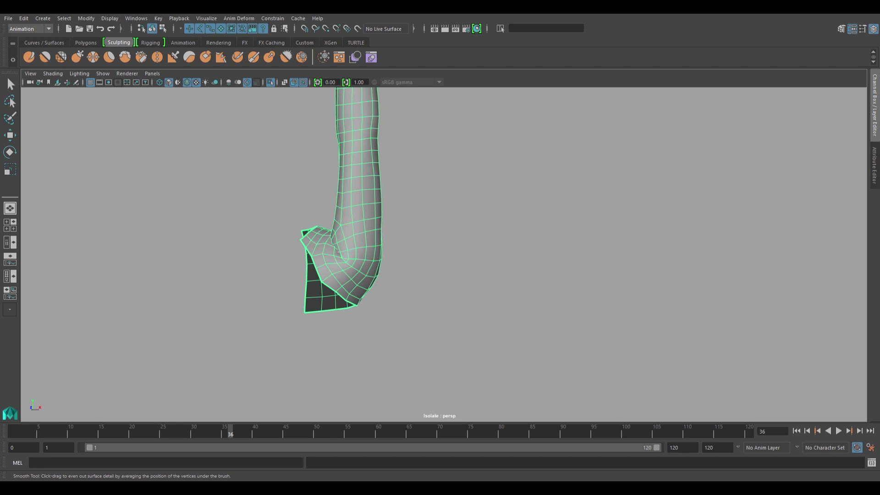
scroll(347, 266, "up", 2)
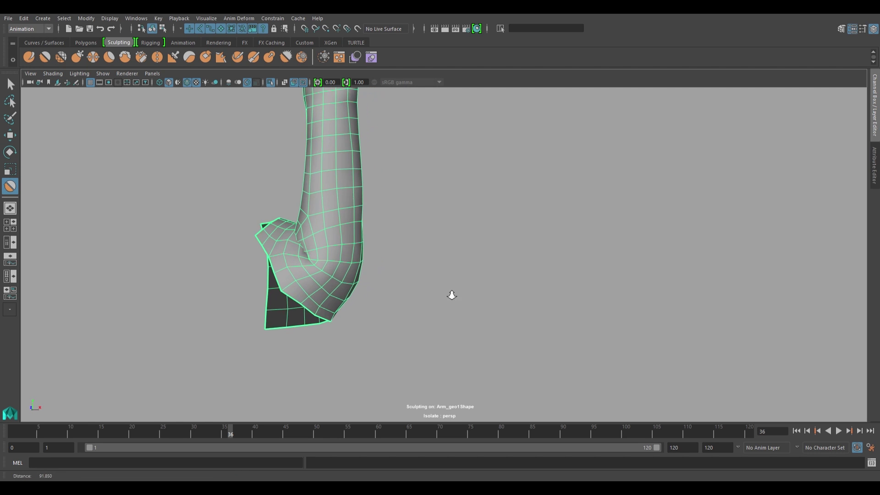
scroll(450, 295, "up", 2)
scroll(434, 274, "up", 3)
scroll(509, 270, "up", 3)
left_click_drag(410, 187, 452, 197)
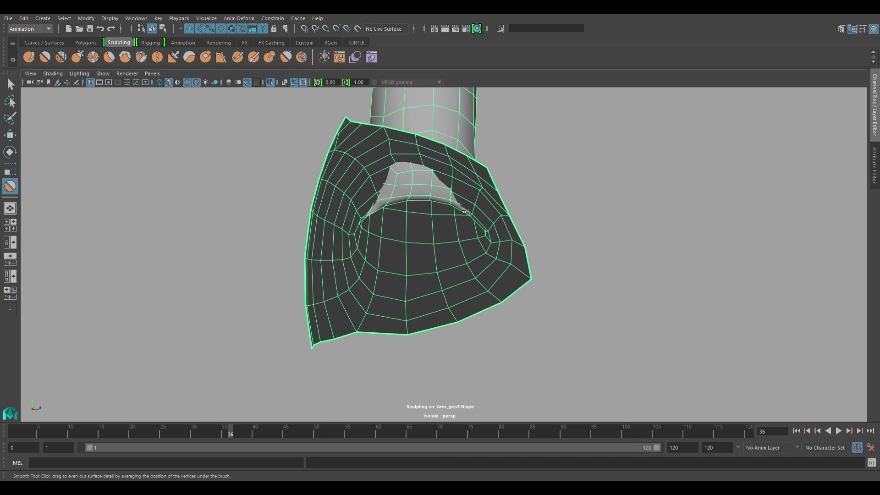
left_click_drag(400, 183, 420, 192)
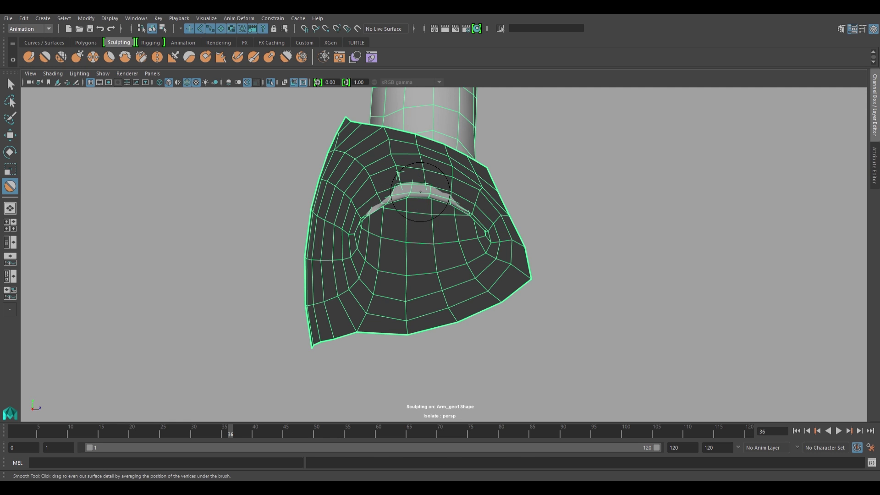
- Orbit around the shoulder bend to inspect the smoothed crease from several sides
left_click_drag(501, 190, 440, 216, "alt")
scroll(440, 215, "up", 3)
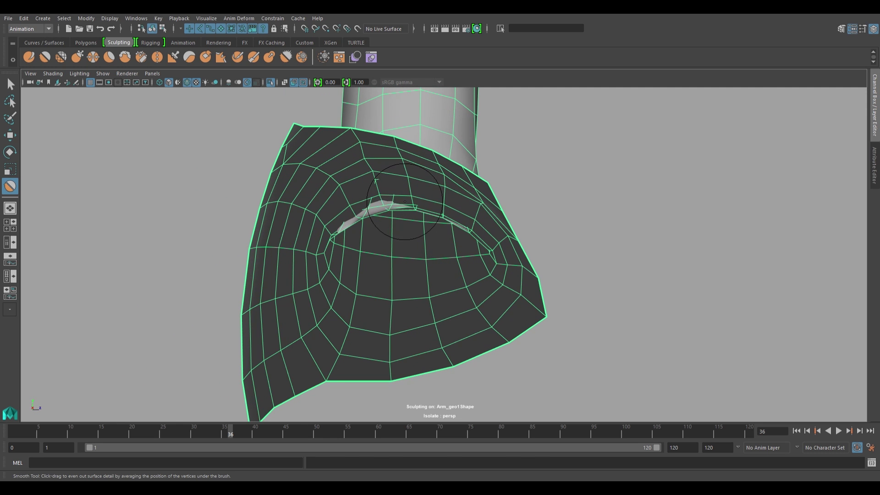
mouse_move(527, 216)
left_mouse_down("alt")
mouse_move(589, 220)
mouse_move(344, 183)
mouse_move(350, 188)
left_mouse_up("alt")
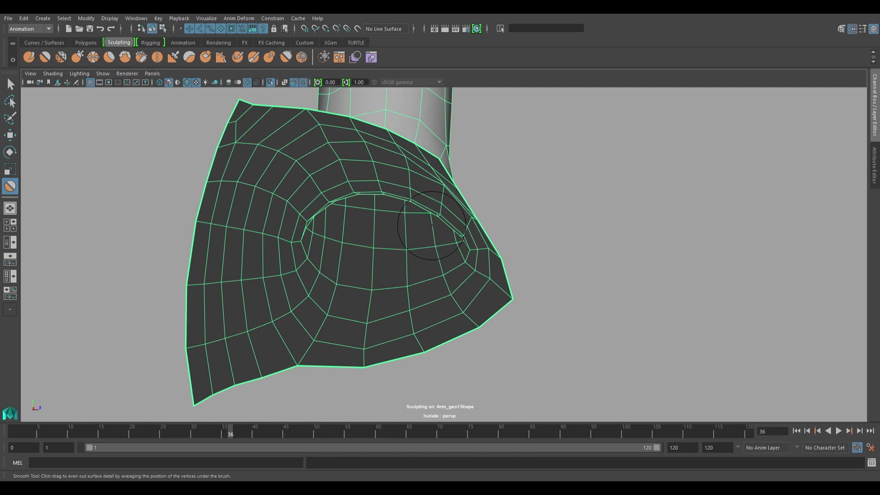
mouse_move(432, 225)
left_mouse_down("alt")
mouse_move(367, 202)
mouse_move(401, 185)
left_mouse_up("alt")
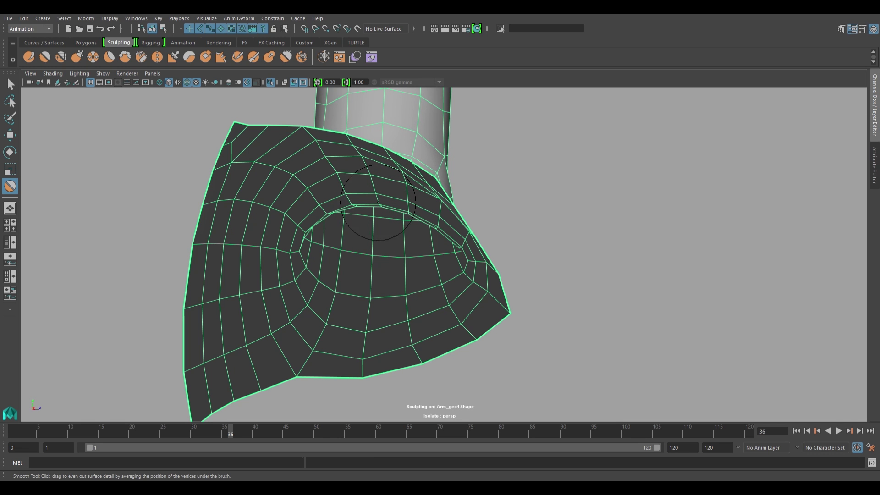
right_click_drag(621, 301, 532, 291, "alt")
mouse_move(532, 291)
left_mouse_down("alt")
mouse_move(467, 212)
mouse_move(580, 247)
left_mouse_up("alt")
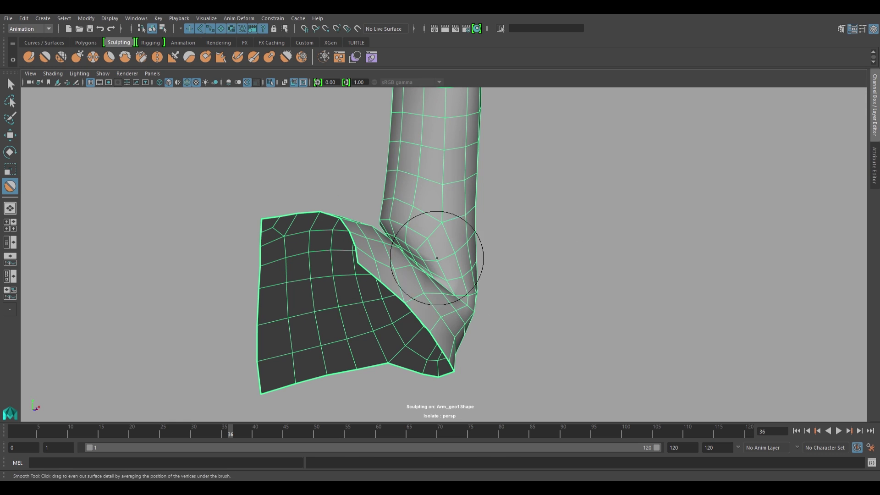
mouse_move(437, 258)
left_mouse_down("alt")
mouse_move(418, 257)
mouse_move(603, 287)
mouse_move(503, 236)
left_mouse_up("alt")
left_click_drag(471, 294, 457, 270, "alt")
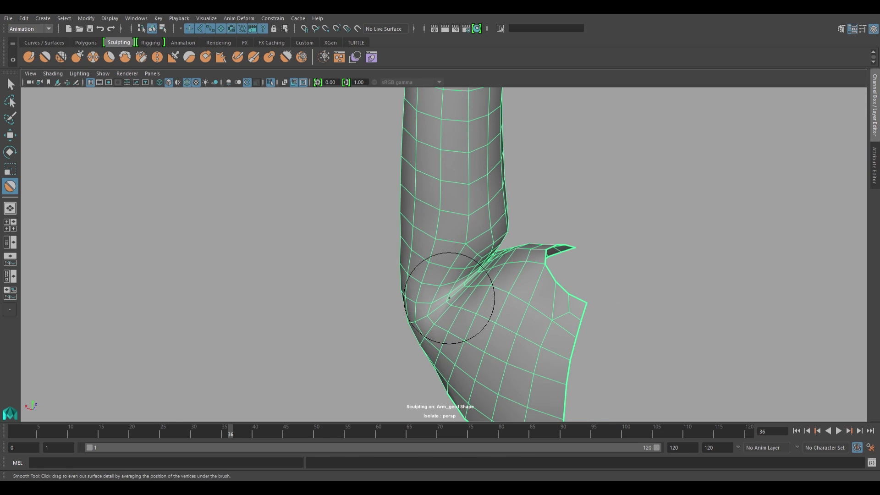
mouse_move(448, 314)
left_mouse_down("alt")
mouse_move(424, 275)
mouse_move(447, 249)
mouse_move(420, 228)
left_mouse_up("alt")
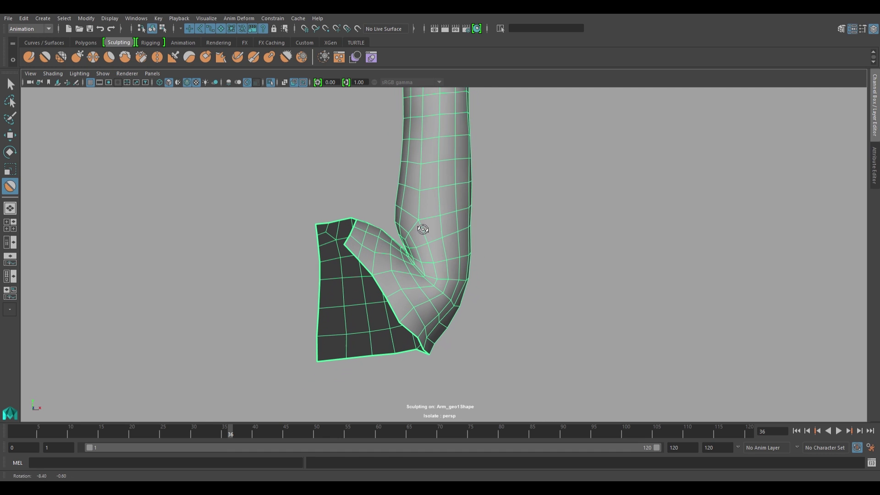
- With the Move tool, zoom into the shoulder crease and select its innermost edge
key("w")
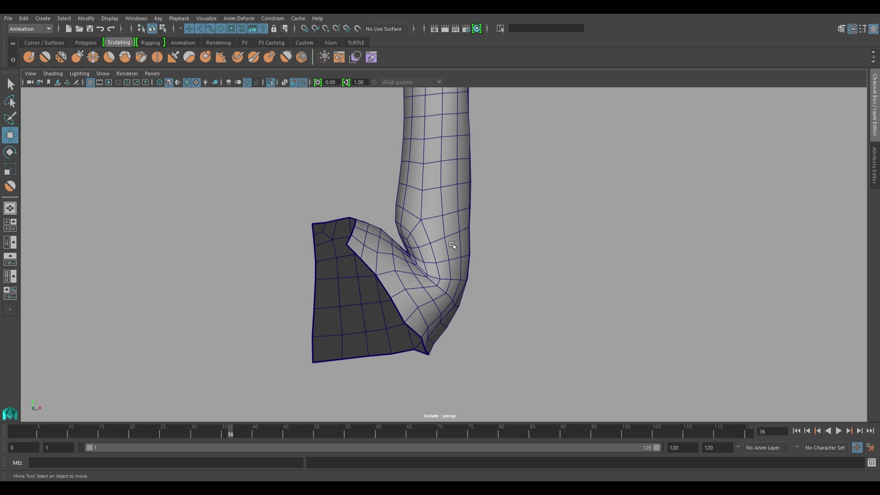
left_click_drag(456, 256, 503, 295, "alt")
scroll(502, 295, "up", 5)
scroll(458, 284, "up", 3)
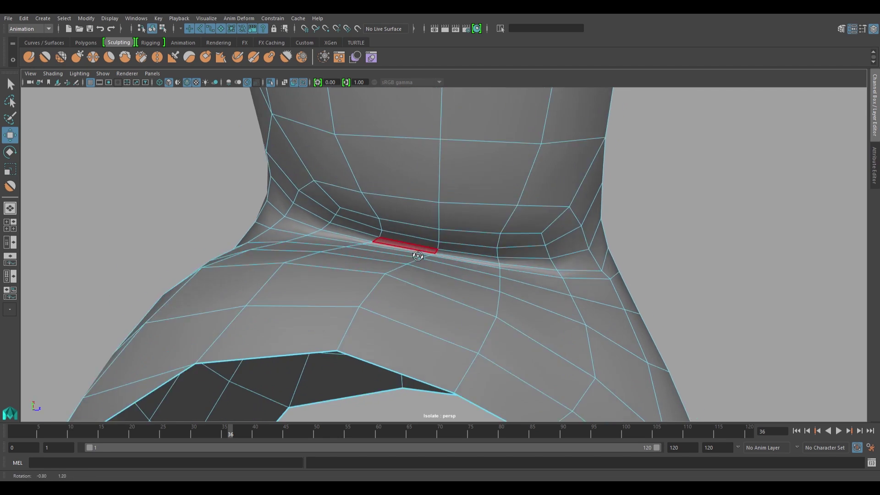
left_click(425, 280)
mouse_move(425, 279)
left_mouse_down("alt")
mouse_move(384, 220)
mouse_move(412, 224)
mouse_move(405, 239)
left_mouse_up("alt")
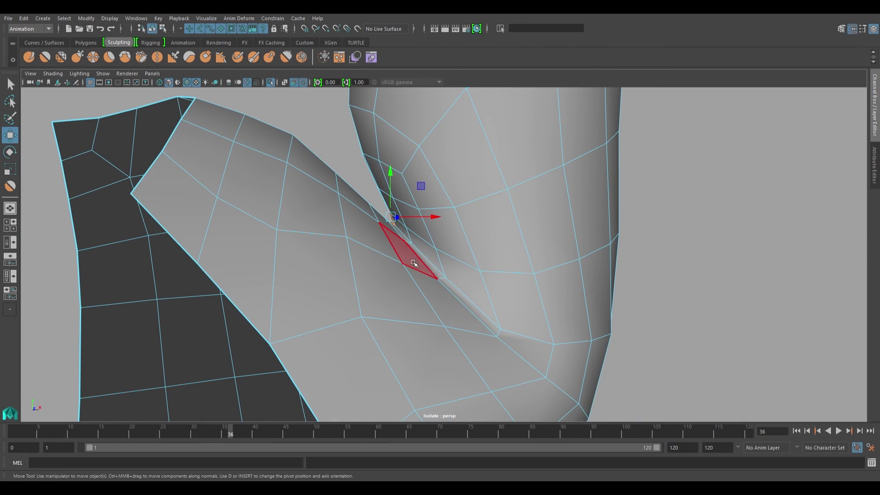
left_click_drag(413, 263, 406, 260, "alt")
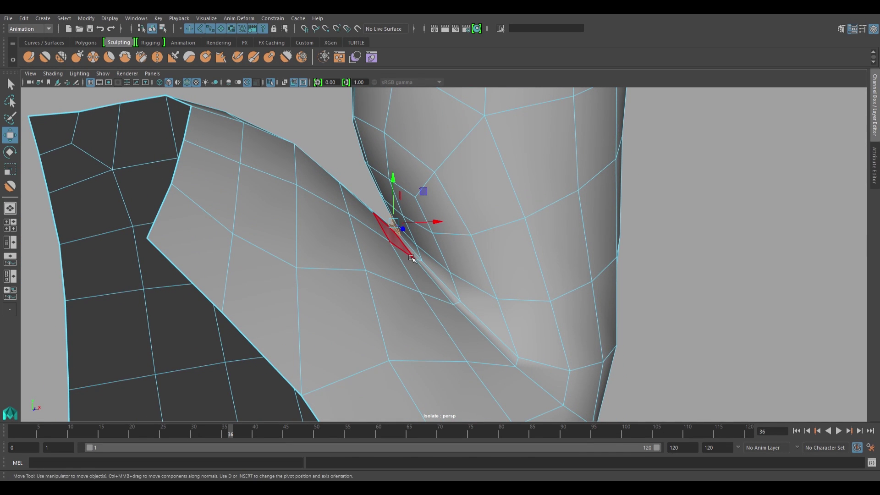
- Turn on soft selection and adjust the manipulator pivot for the crease selection
key("b")
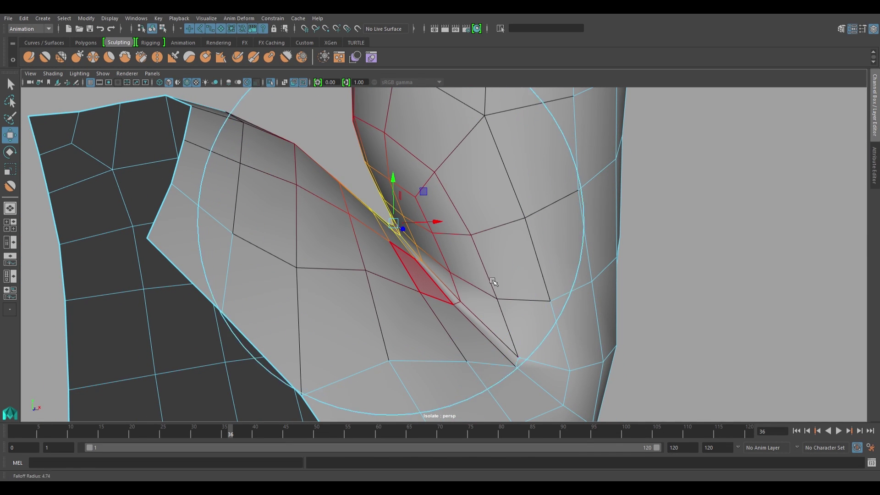
mouse_move(450, 231)
left_mouse_down("alt")
mouse_move(541, 291)
mouse_move(648, 251)
mouse_move(605, 242)
left_mouse_up("alt")
key("d")
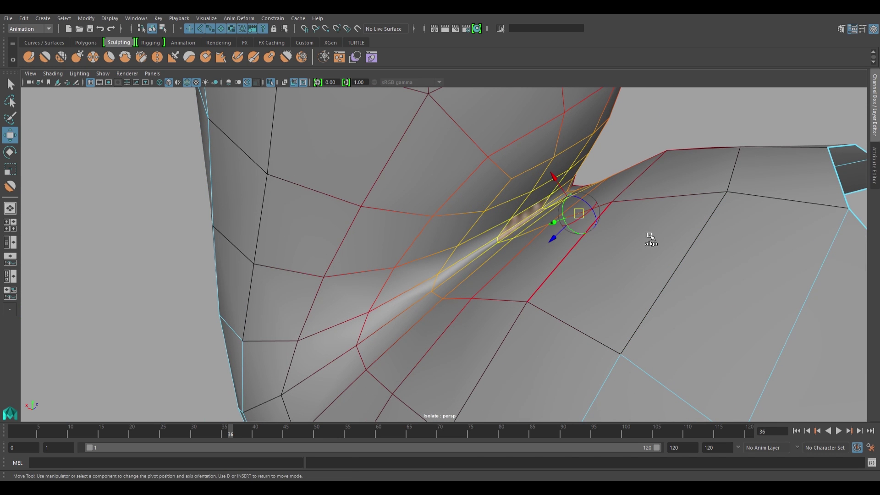
left_click_drag(650, 243, 488, 277, "alt")
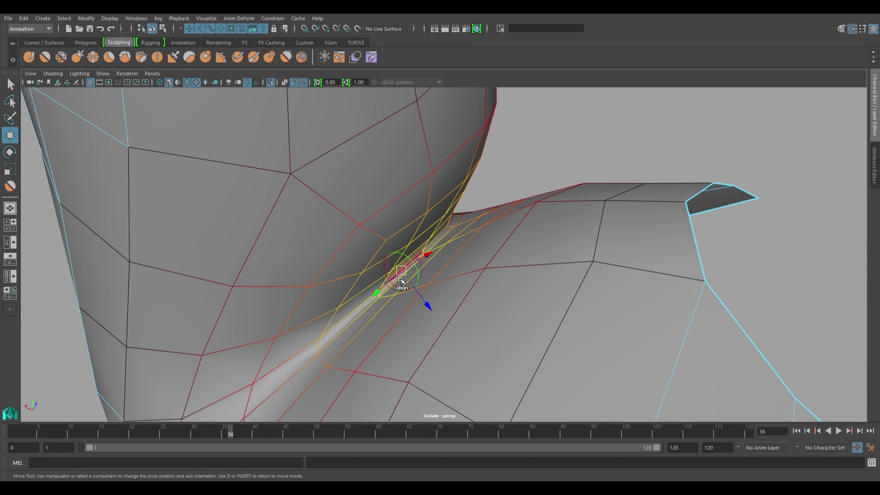
left_click_drag(448, 250, 477, 231, "alt")
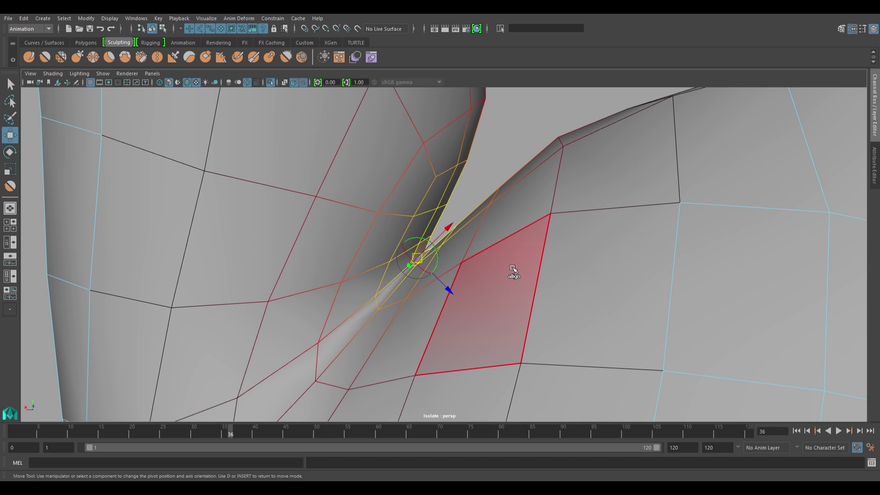
left_click_drag(531, 254, 291, 248, "alt")
scroll(291, 248, "down", 3)
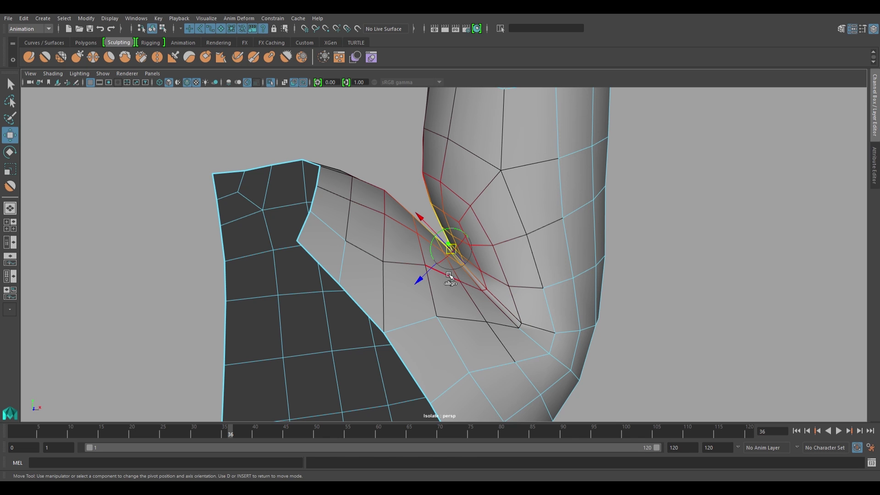
- Pull the soft-selected vertex up out of the crease and check it from several angles
mouse_move(450, 276)
left_mouse_down("alt")
mouse_move(514, 290)
mouse_move(440, 268)
mouse_move(411, 238)
left_mouse_up("alt")
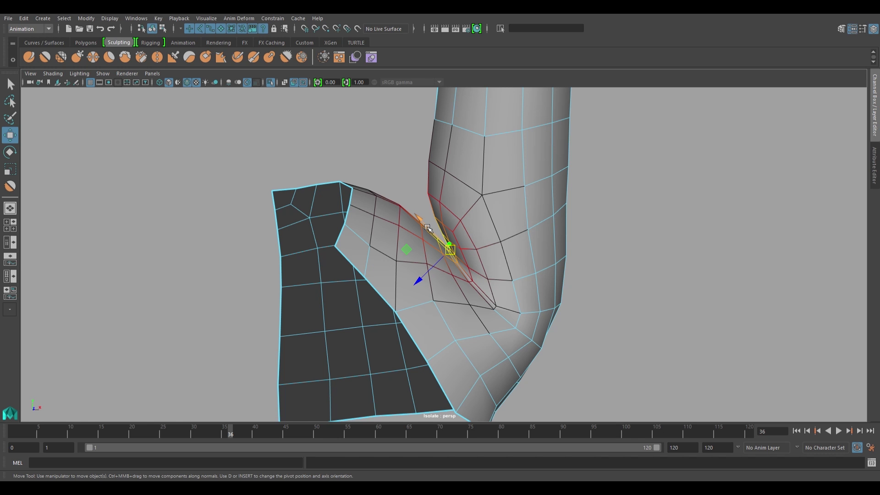
left_click_drag(428, 228, 422, 221)
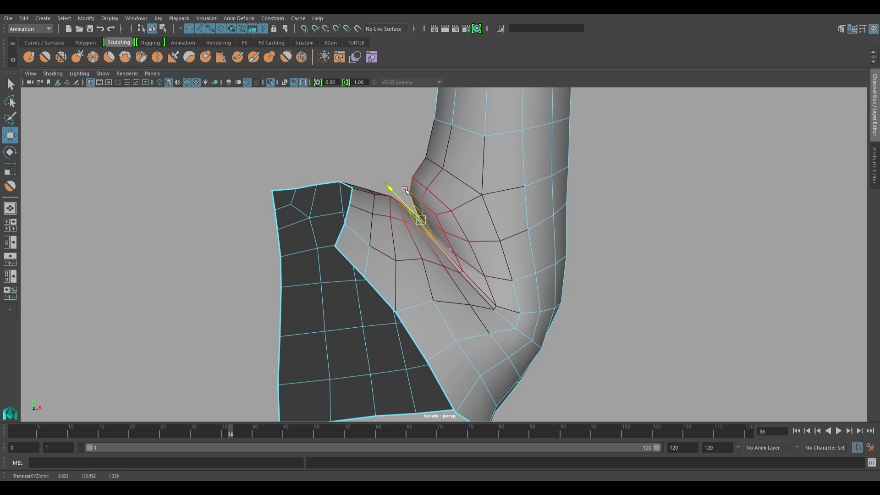
left_click_drag(395, 179, 300, 219, "alt")
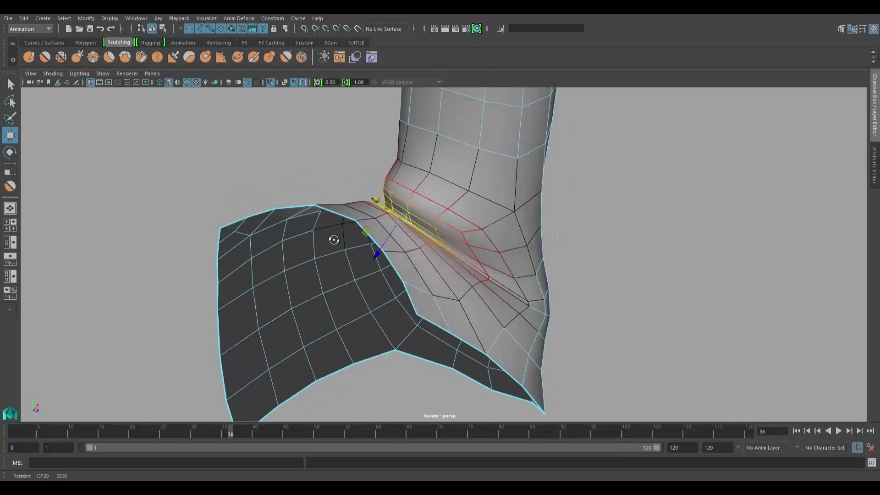
left_click_drag(300, 219, 380, 182, "alt")
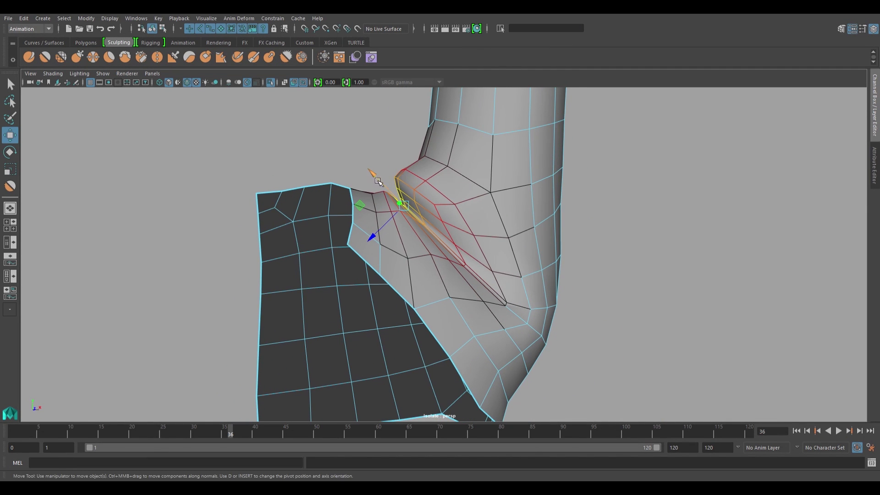
- Return to object mode, select the arm mesh, and smooth the pinched bend crease
key("F8")
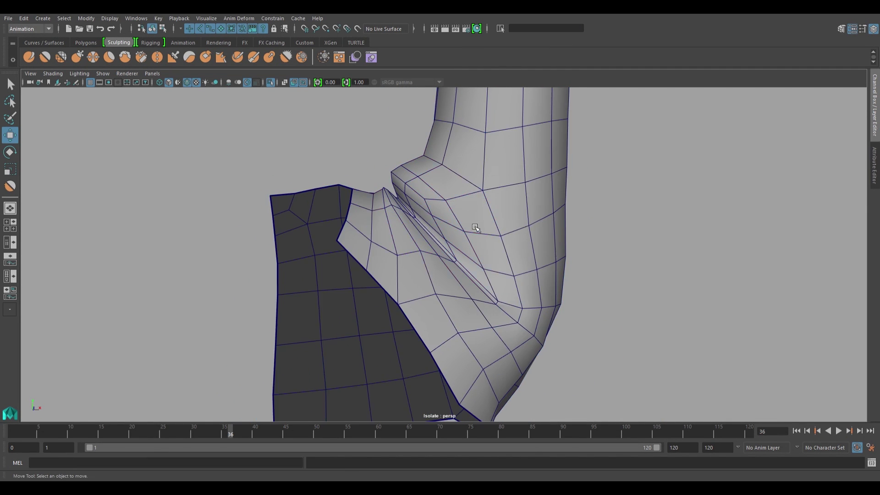
left_click(476, 228)
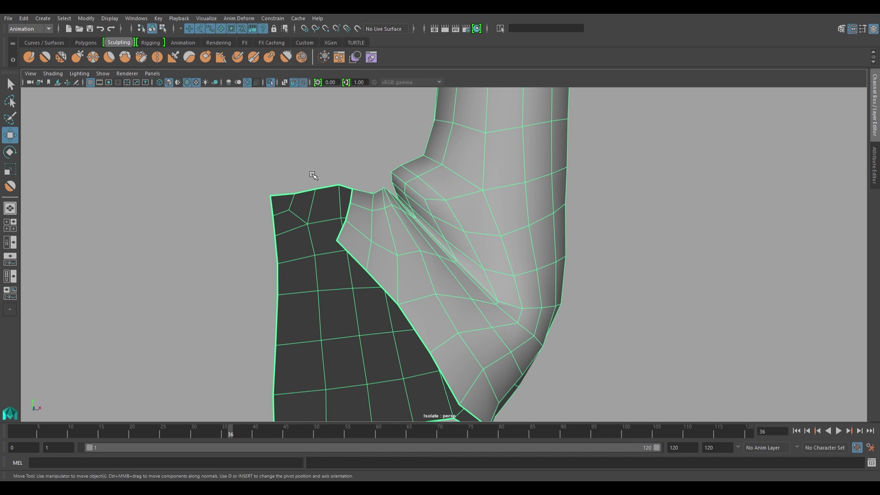
key("y")
left_click_drag(438, 225, 450, 246, "alt")
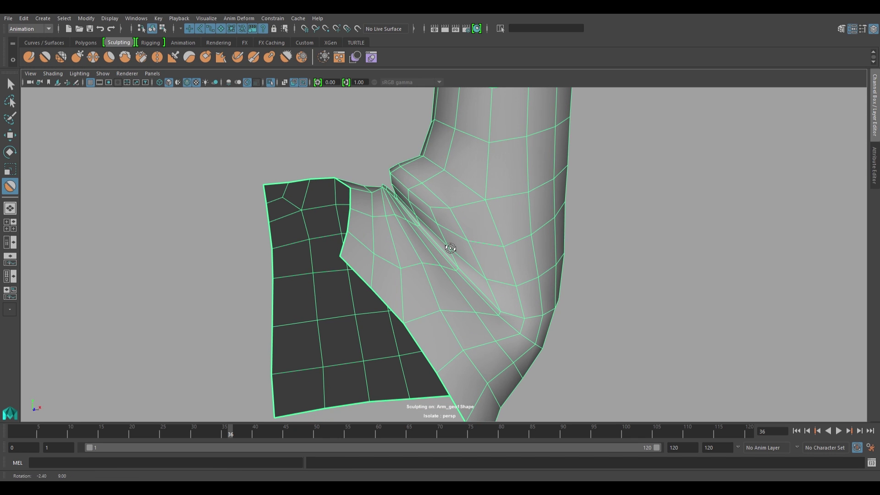
left_click_drag(415, 197, 431, 270, "alt")
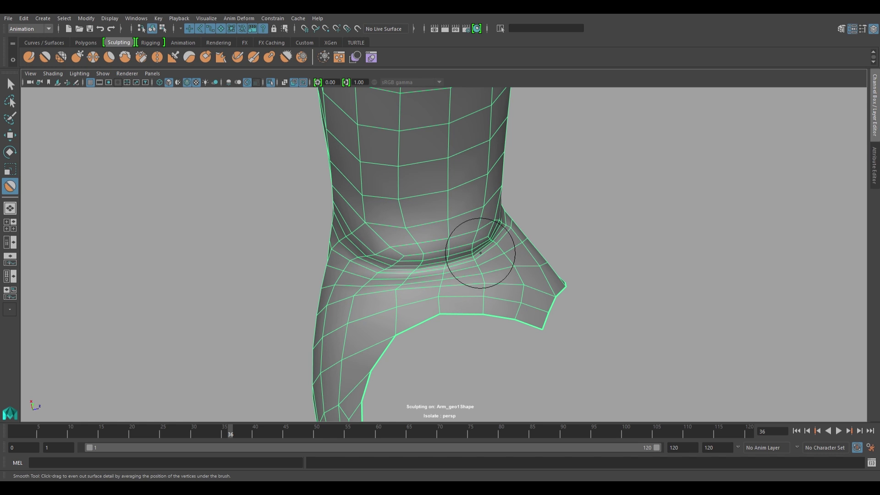
mouse_move(480, 253)
left_mouse_down("alt")
mouse_move(393, 246)
mouse_move(389, 261)
mouse_move(420, 220)
left_mouse_up("alt")
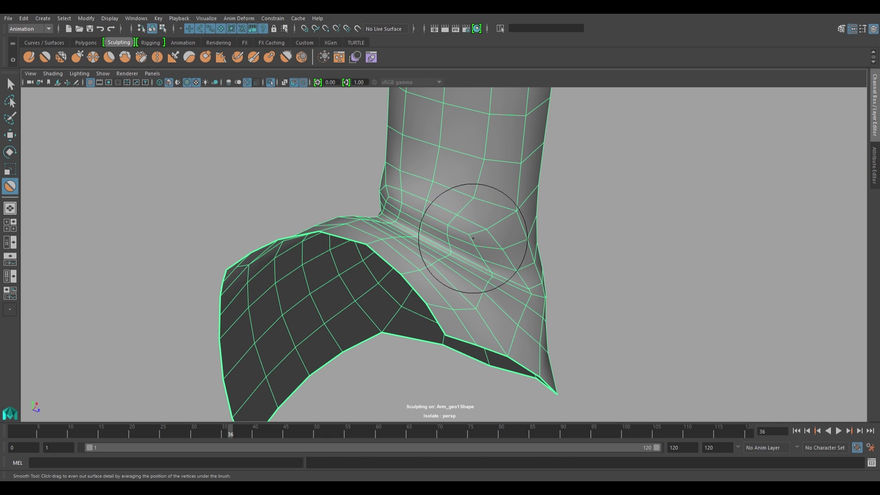
- Orbit around the bend and apply another smoothing pass to its geometry
left_click_drag(473, 238, 405, 189, "alt")
mouse_move(453, 220)
left_mouse_down("alt")
mouse_move(448, 255)
mouse_move(433, 254)
left_mouse_up("alt")
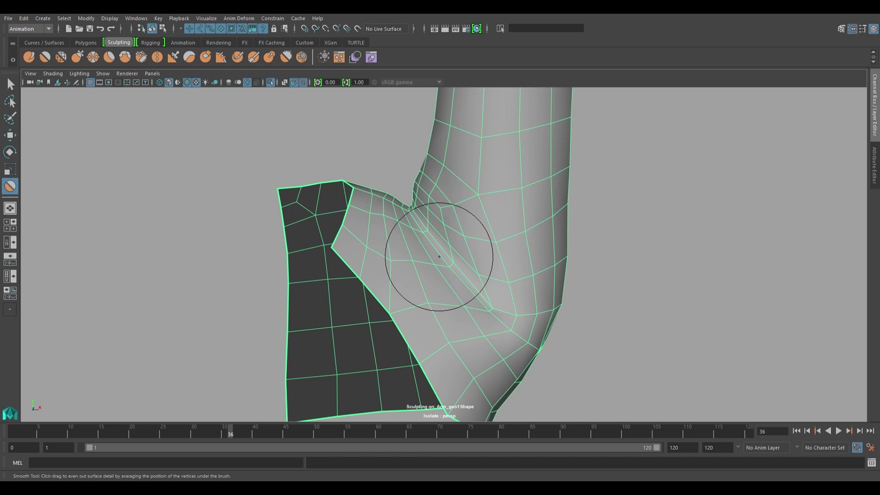
left_click_drag(373, 238, 484, 250, "alt")
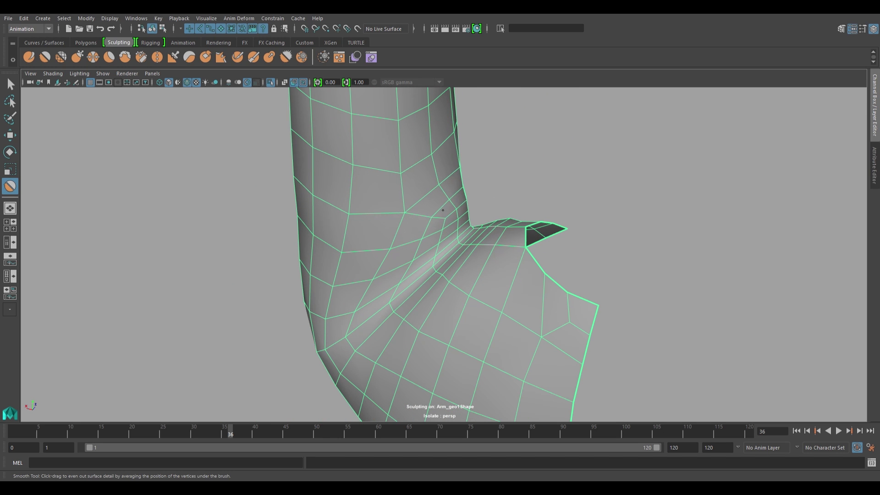
mouse_move(412, 235)
left_mouse_down("alt")
mouse_move(452, 261)
mouse_move(456, 205)
left_mouse_up("alt")
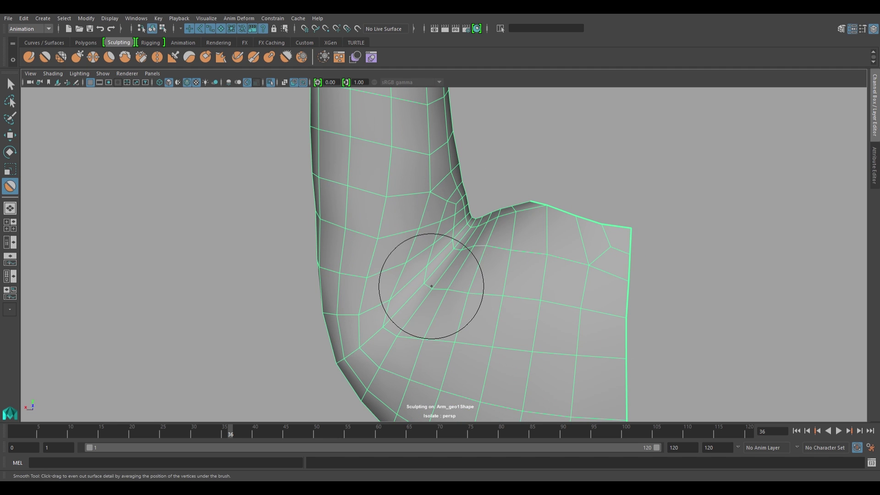
left_click_drag(396, 315, 462, 215, "alt")
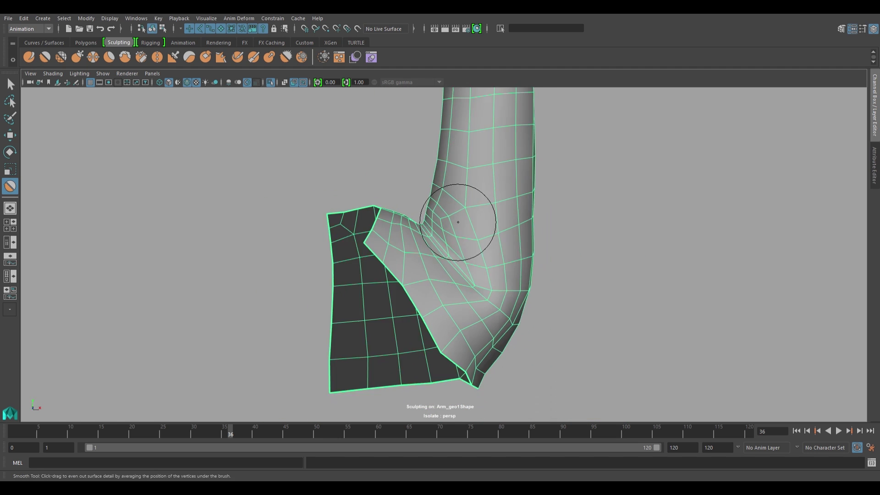
mouse_move(497, 330)
left_mouse_down("alt")
mouse_move(530, 265)
mouse_move(506, 265)
left_mouse_up("alt")
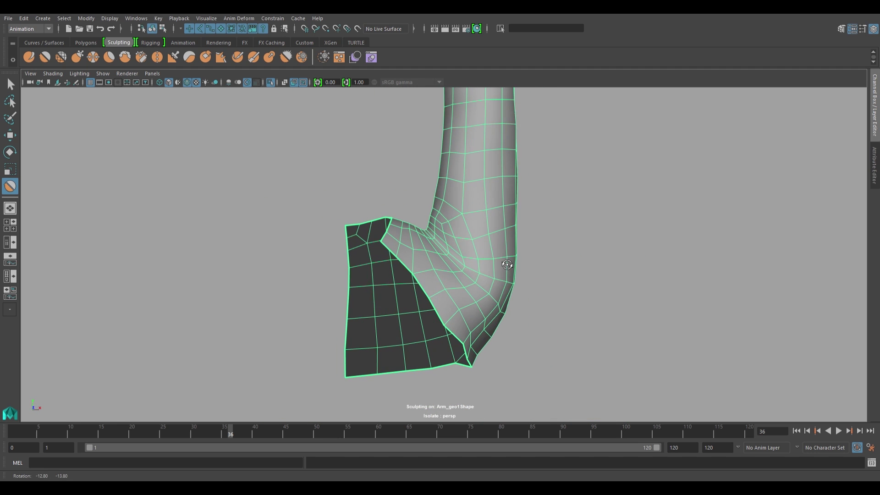
- Centre the bend and apply Edit Edge Flow (G) to its first three edges
key("w")
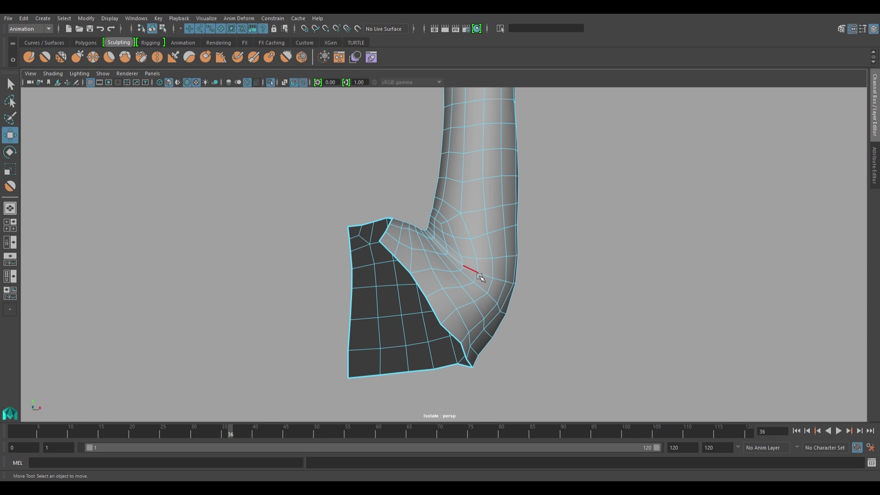
left_click_drag(452, 270, 458, 280, "alt")
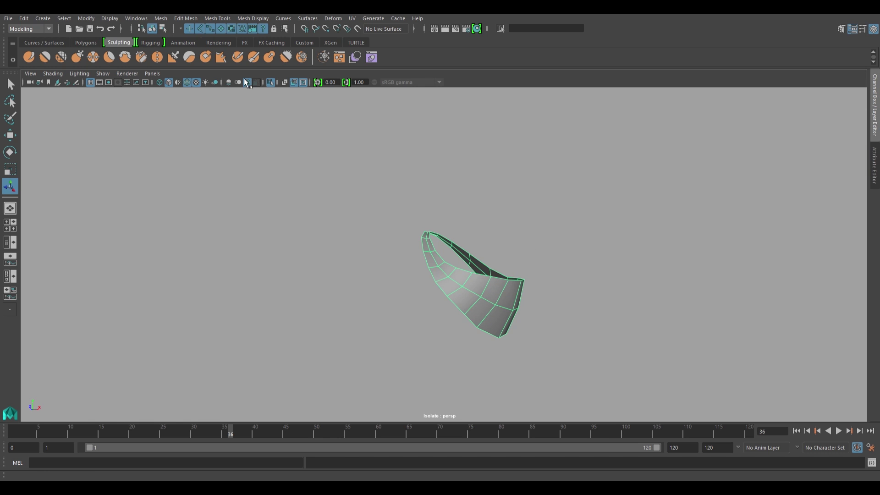
middle_click_drag(506, 289, 452, 245, "alt")
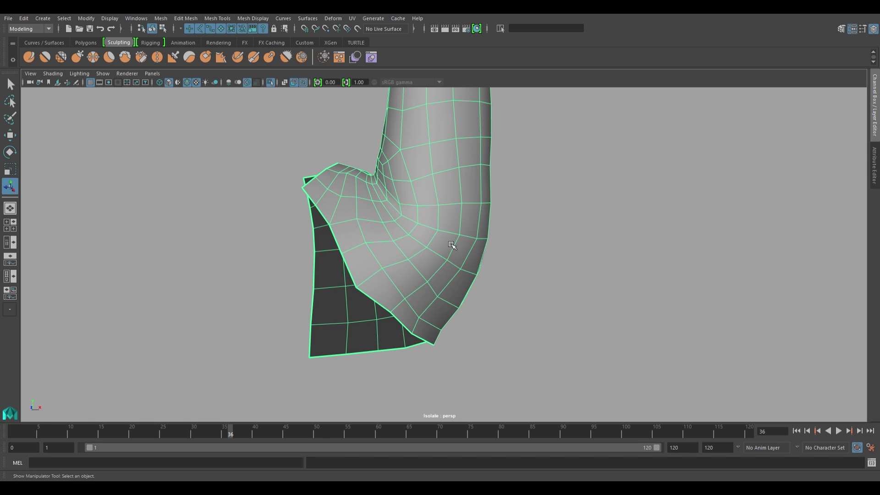
key("g")
left_click(412, 252)
key("g")
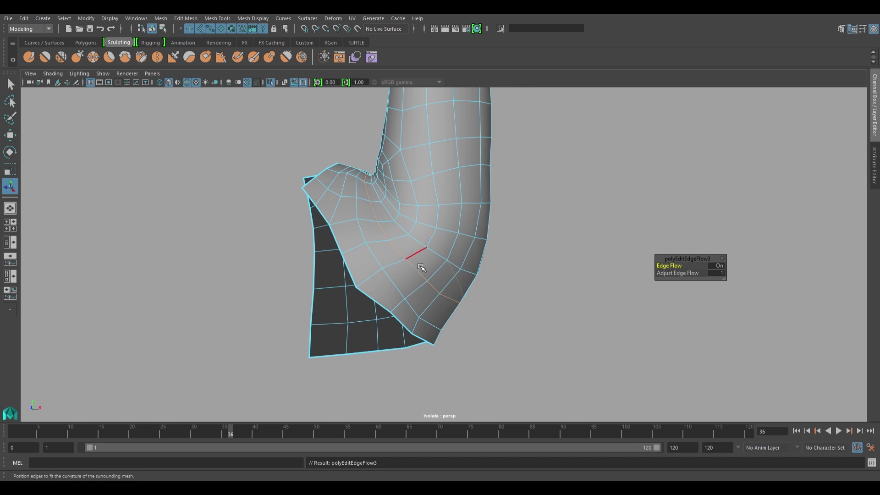
left_click(408, 218)
key("g")
left_click(421, 202)
key("g")
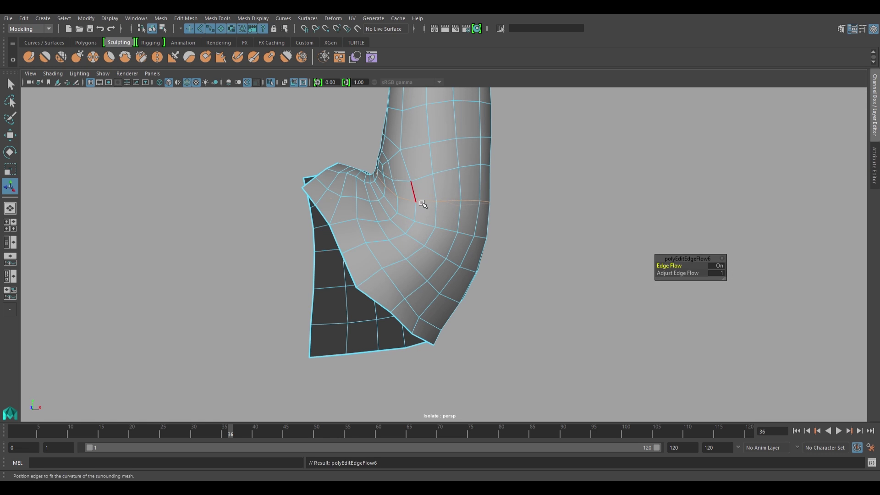
- Apply Edit Edge Flow to four more edges across the bend
mouse_move(398, 211)
left_mouse_down("alt")
mouse_move(396, 167)
mouse_move(395, 230)
mouse_move(442, 265)
mouse_move(485, 255)
mouse_move(444, 254)
left_mouse_up("alt")
left_click(399, 167)
key("g")
left_click(442, 265)
key("g")
left_click(440, 252)
key("g")
left_click(406, 254)
key("g")
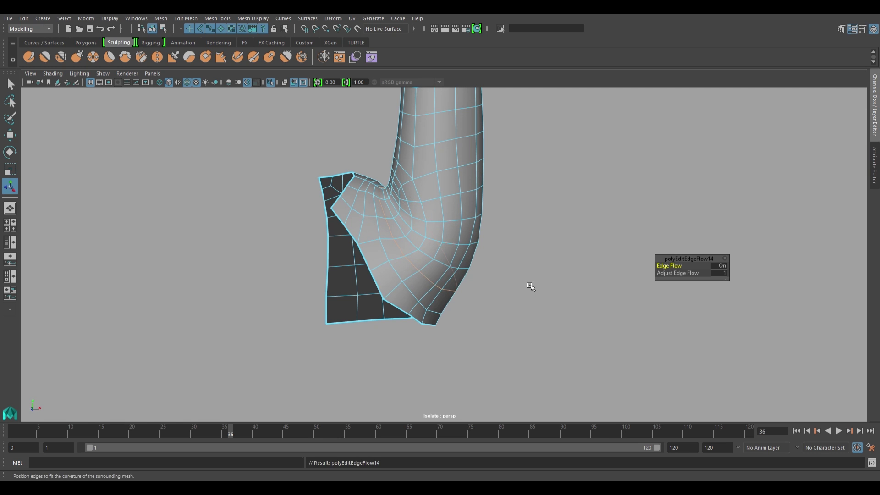
- Edge-flow two more bend edges from another angle and check the result
mouse_move(526, 284)
left_mouse_down("alt")
mouse_move(461, 262)
mouse_move(677, 254)
mouse_move(383, 246)
mouse_move(475, 261)
mouse_move(390, 202)
left_mouse_up("alt")
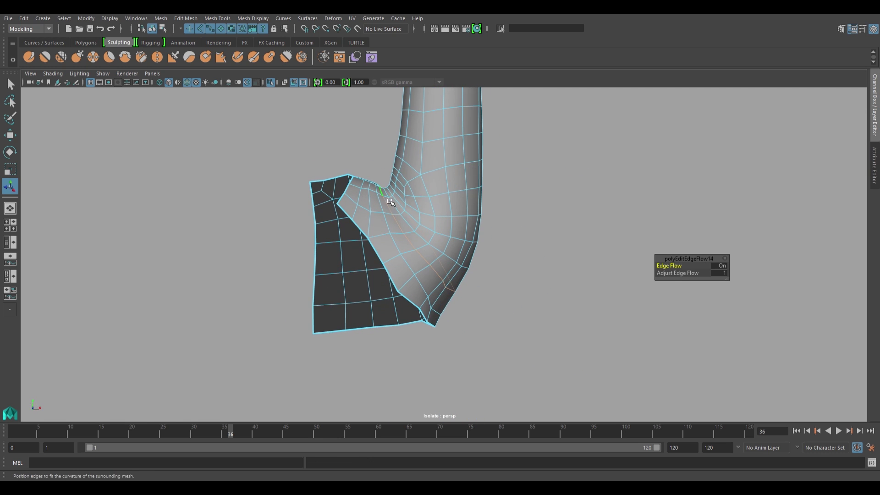
left_click(444, 196)
key("g")
key("g")
key("g")
left_click(419, 239)
key("g")
key("g")
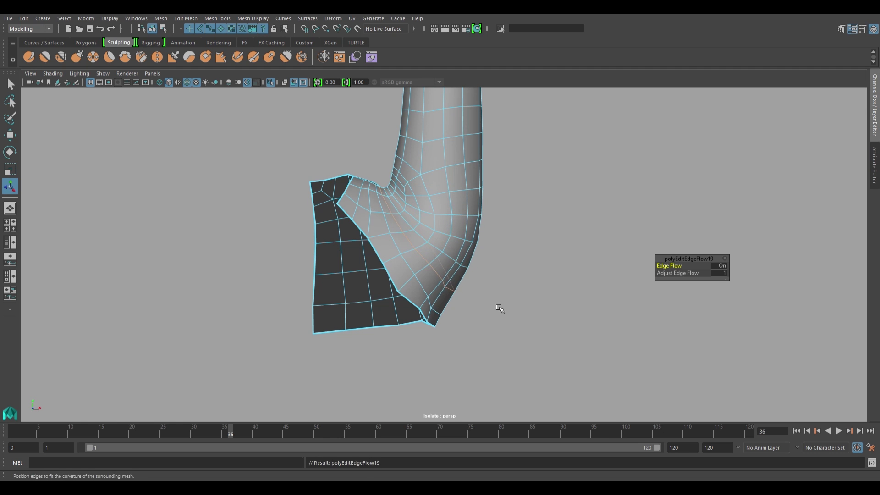
mouse_move(499, 307)
left_mouse_down("alt")
mouse_move(269, 187)
mouse_move(294, 207)
mouse_move(404, 247)
left_mouse_up("alt")
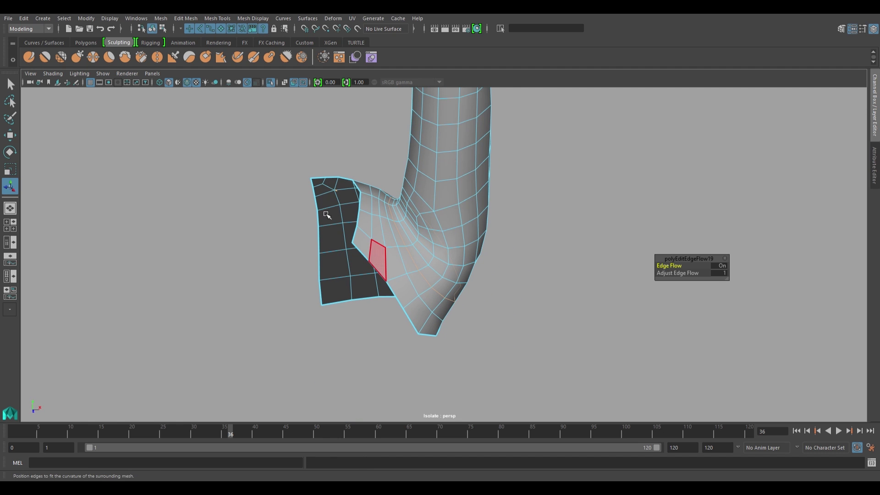
- Select the face strip in the bend's crease with the Move tool active
scroll(380, 248, "up", 3)
left_click(384, 225)
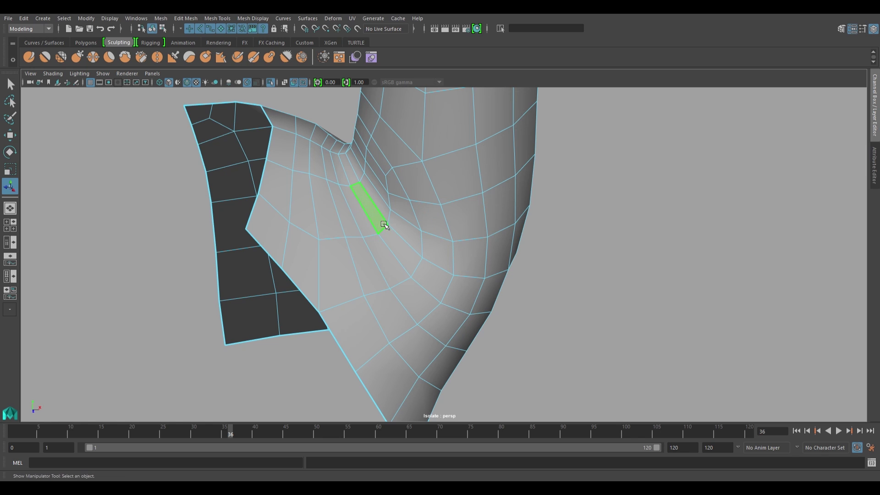
left_click(402, 244)
key("w")
key("q")
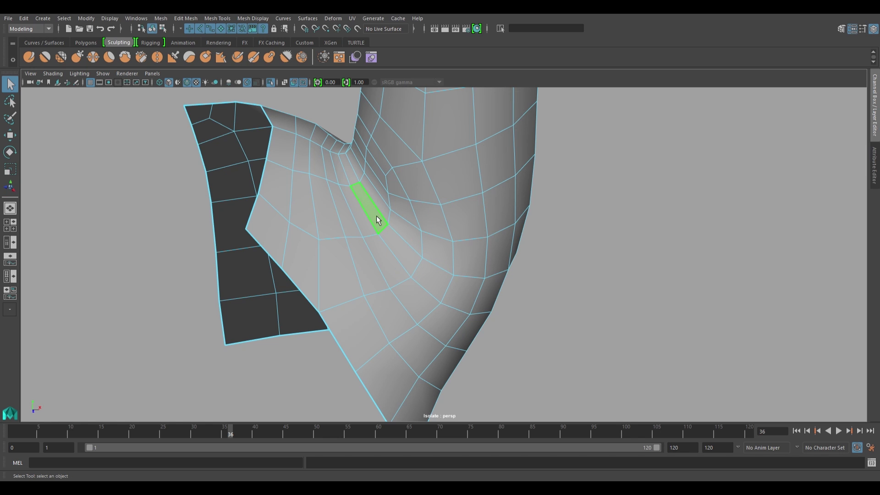
key("w")
left_click(378, 220)
- Set soft-select falloff to about 2.49, align the pivot, and push the face outward
key("b")
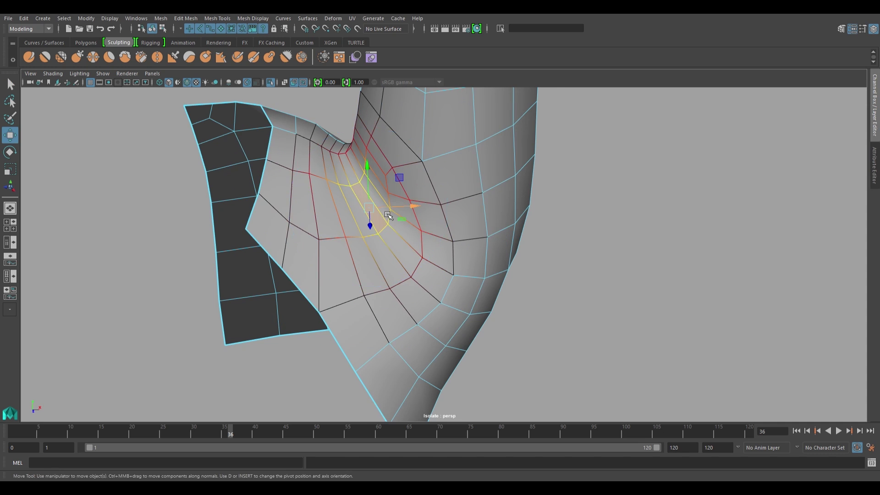
left_click_drag(388, 215, 459, 247, "alt")
left_click_drag(520, 281, 350, 161, "alt")
mouse_move(376, 192)
left_mouse_down()
mouse_move(413, 216)
mouse_move(454, 220)
left_mouse_up()
key("d")
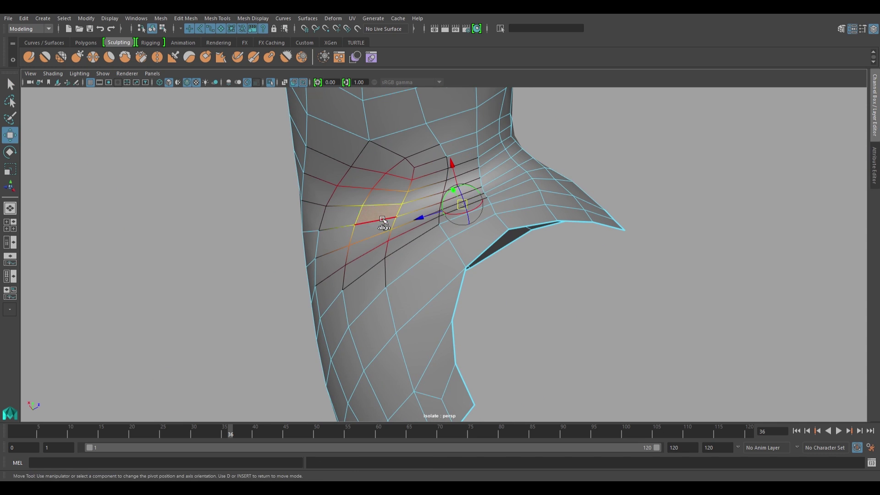
mouse_move(382, 220)
left_mouse_down("alt")
mouse_move(413, 215)
mouse_move(394, 229)
mouse_move(412, 215)
mouse_move(458, 238)
mouse_move(552, 251)
mouse_move(526, 251)
mouse_move(495, 203)
mouse_move(449, 216)
mouse_move(522, 240)
mouse_move(432, 235)
mouse_move(484, 253)
mouse_move(468, 243)
left_mouse_up("alt")
- Smooth the shoulder bend again, then soft-move a crease vertex into place and return to object mode
left_click(43, 59)
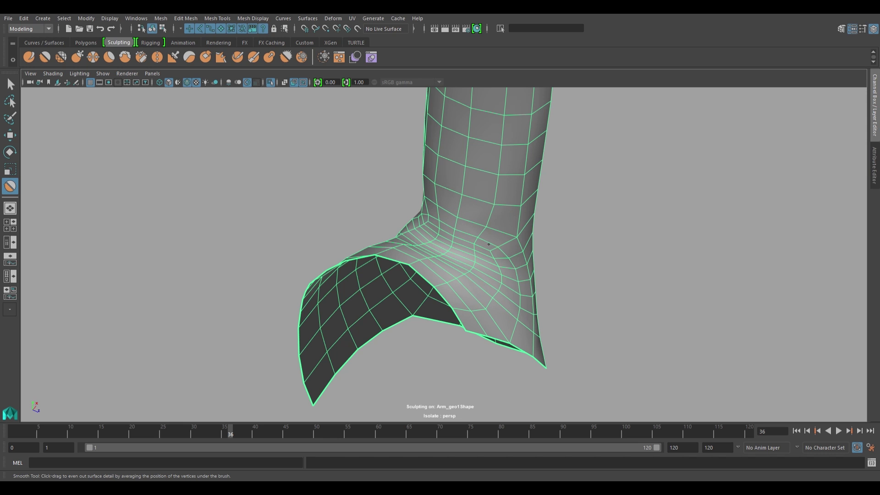
mouse_move(509, 267)
left_mouse_down("alt")
mouse_move(448, 267)
mouse_move(418, 223)
left_mouse_up("alt")
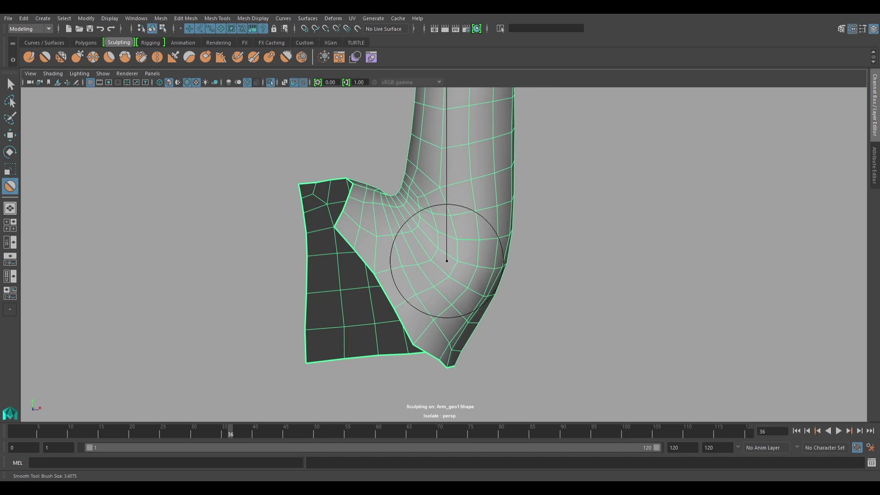
mouse_move(447, 261)
left_mouse_down("alt")
mouse_move(418, 269)
mouse_move(439, 279)
mouse_move(465, 210)
mouse_move(379, 221)
mouse_move(414, 245)
mouse_move(472, 259)
mouse_move(579, 309)
mouse_move(454, 281)
mouse_move(465, 237)
mouse_move(472, 250)
mouse_move(458, 246)
mouse_move(447, 275)
mouse_move(490, 268)
mouse_move(463, 220)
mouse_move(454, 229)
mouse_move(450, 195)
mouse_move(424, 212)
left_mouse_up("alt")
key("w")
key("F8")
left_click(449, 235)
key("F8")
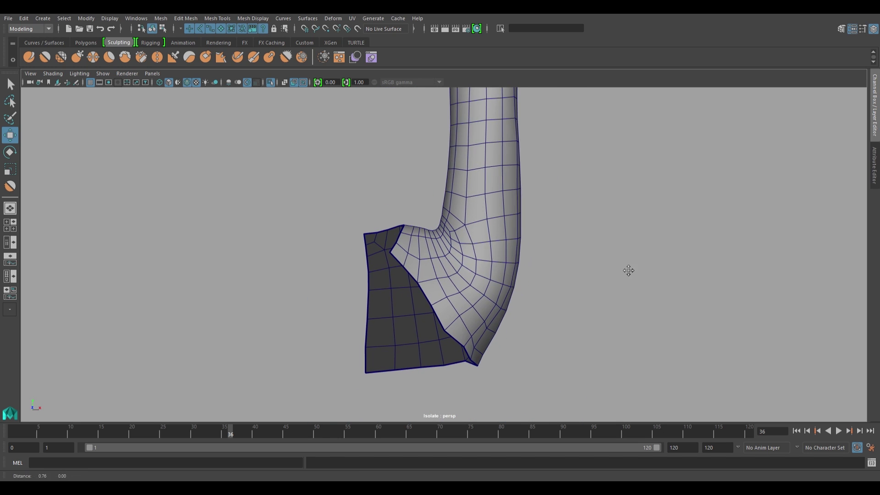
- Turn off Isolate Select, select the sculpted arm, and orbit to inspect the shoulder crease
right_click_drag(628, 271, 481, 245, "alt")
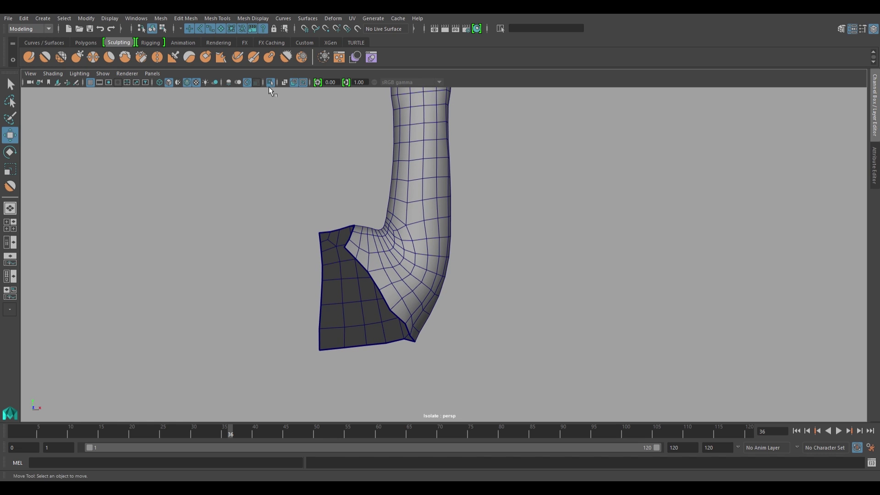
left_click(271, 83)
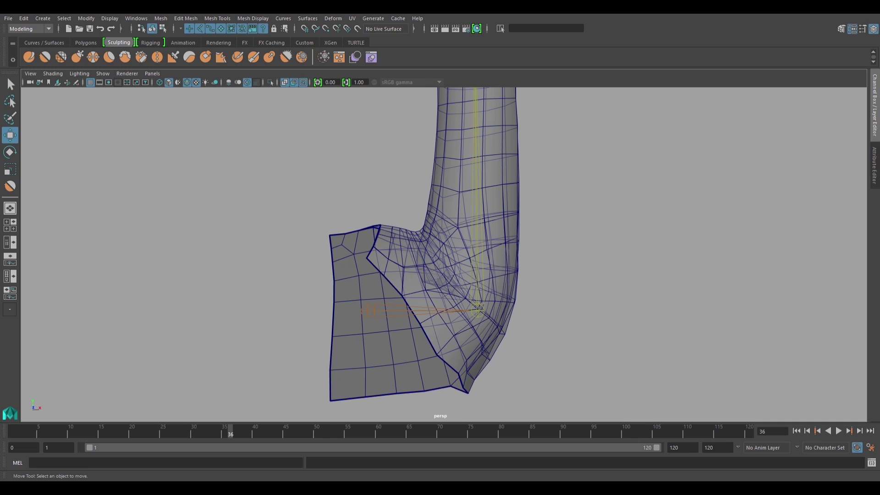
left_click(412, 320)
left_click_drag(463, 311, 419, 304, "alt")
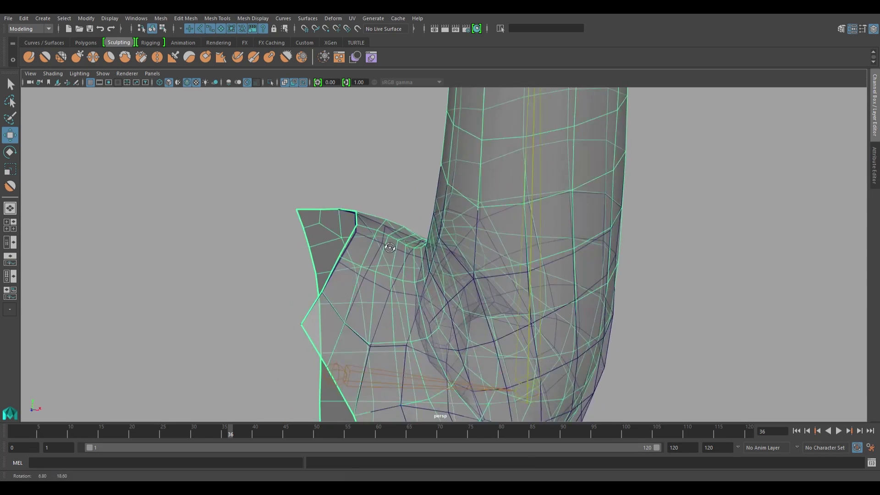
scroll(418, 304, "up", 3)
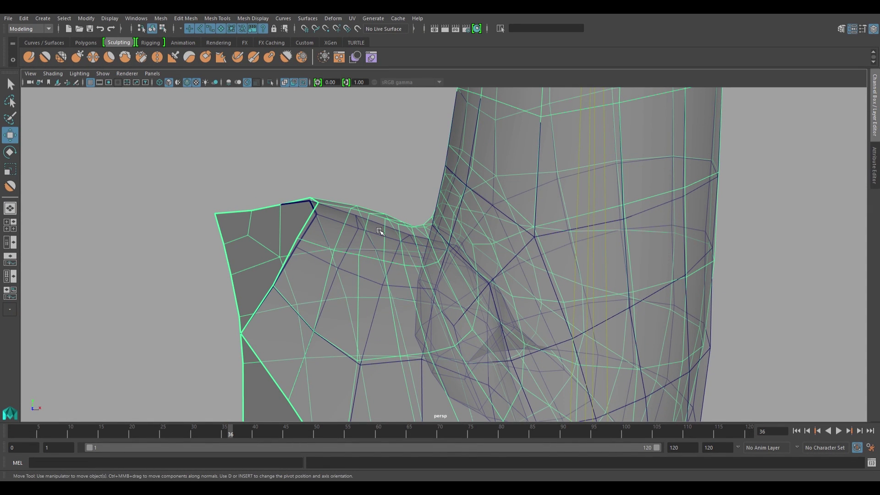
left_click_drag(383, 234, 301, 213, "alt")
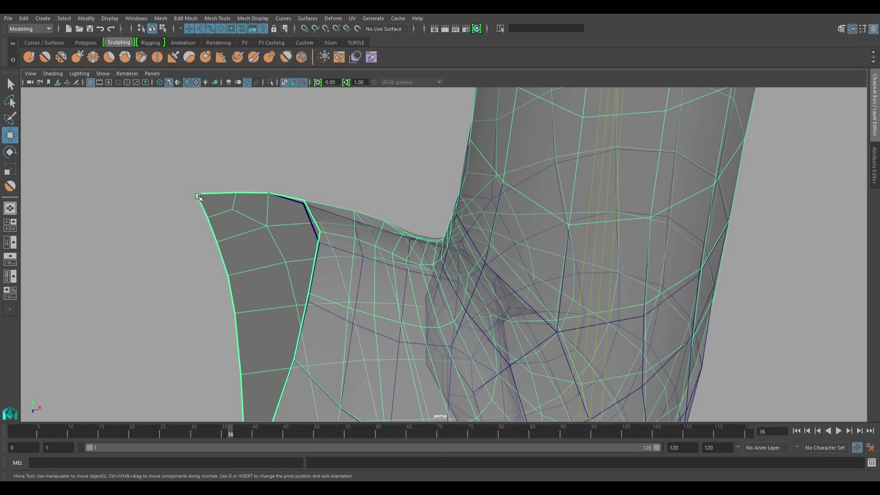
mouse_move(333, 325)
left_mouse_down("alt")
mouse_move(375, 248)
mouse_move(346, 273)
left_mouse_up("alt")
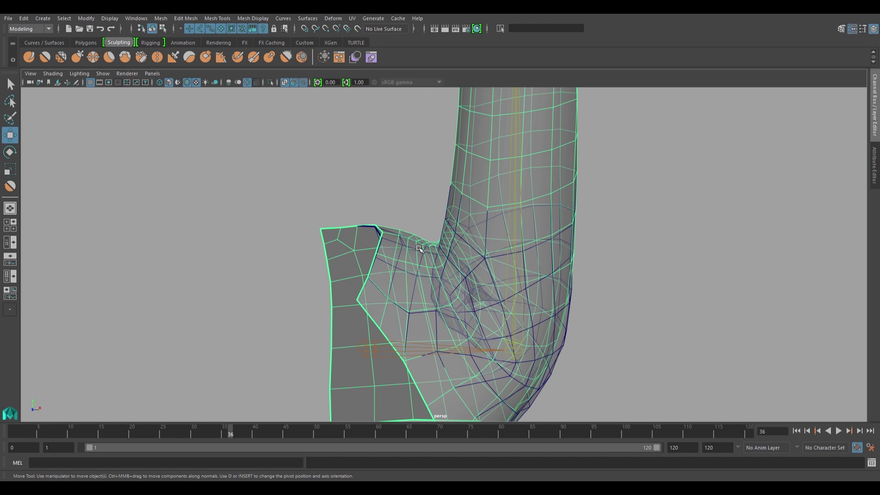
left_click_drag(402, 274, 385, 229, "alt")
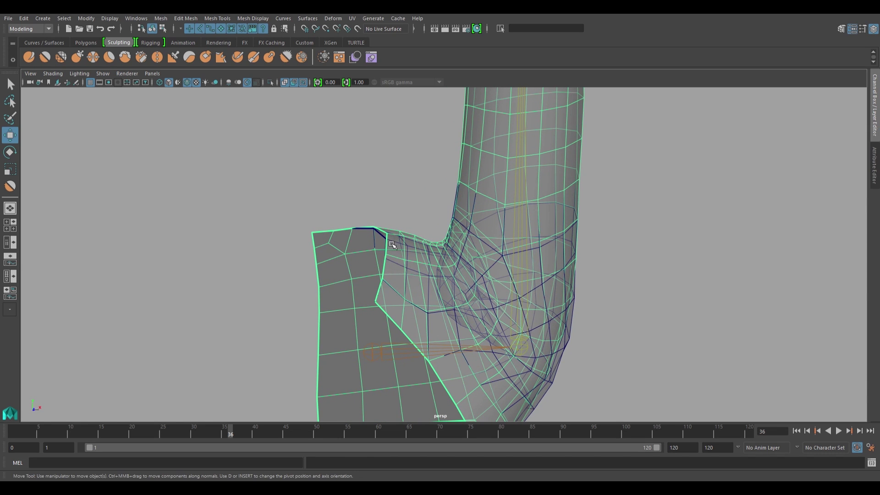
left_click_drag(440, 241, 393, 230, "alt")
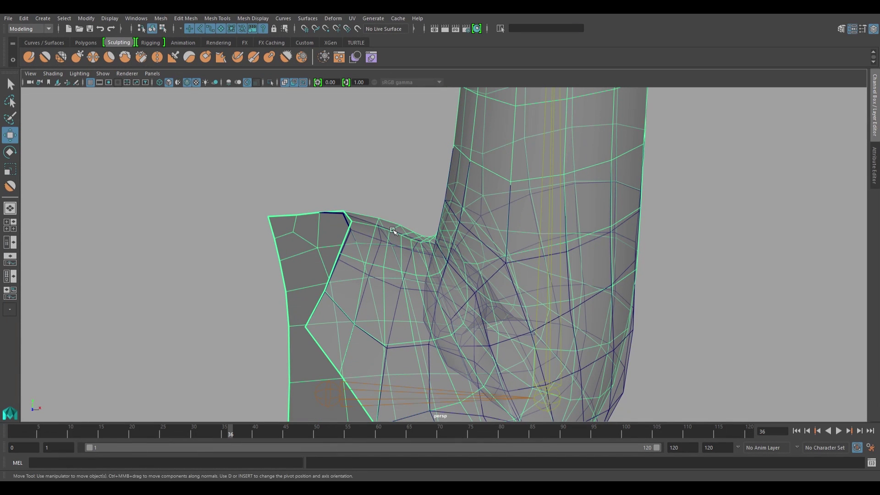
- With soft select off, pull a shoulder-crease vertex slightly down
right_click_drag(392, 230, 363, 230)
left_click(351, 222)
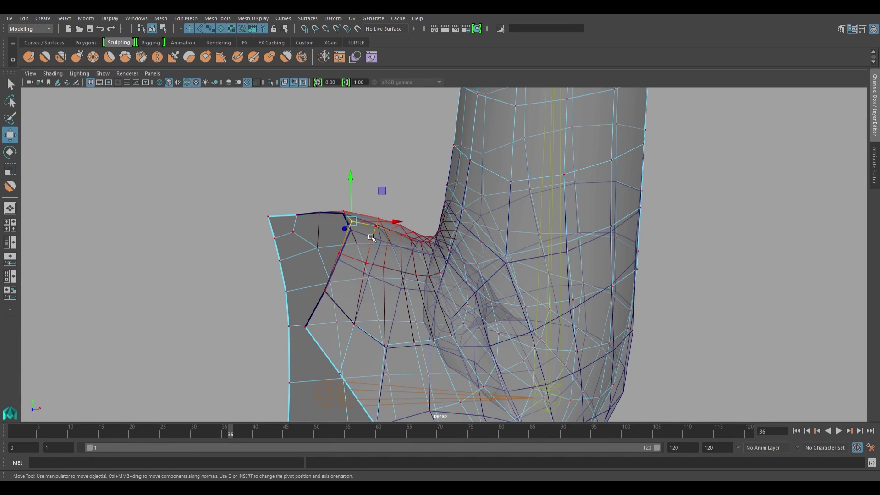
key("b")
scroll(347, 223, "up", 2)
mouse_move(333, 222)
left_mouse_down()
mouse_move(308, 251)
mouse_move(316, 220)
mouse_move(328, 251)
mouse_move(380, 255)
mouse_move(381, 248)
left_mouse_up()
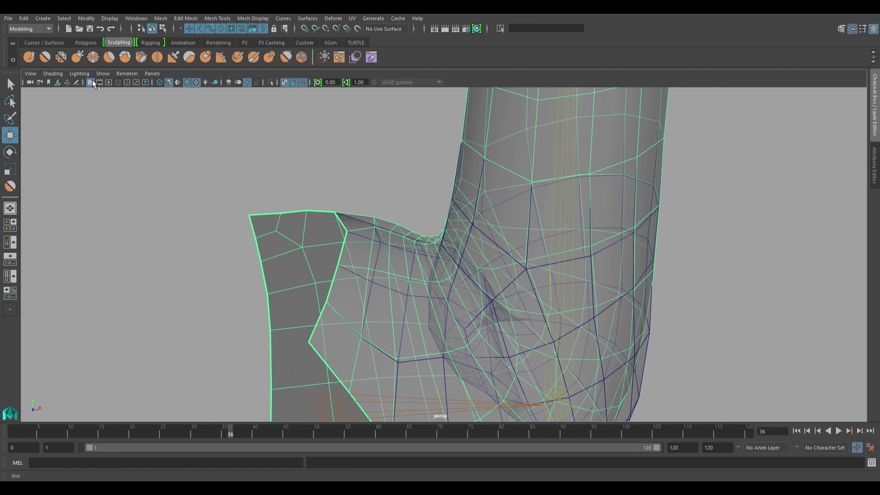
left_click(45, 57)
- Enlarge the smoothing brush and smooth the shoulder crease from several angles
mouse_move(373, 196)
left_mouse_down("alt")
mouse_move(383, 252)
mouse_move(414, 257)
mouse_move(364, 256)
left_mouse_up("alt")
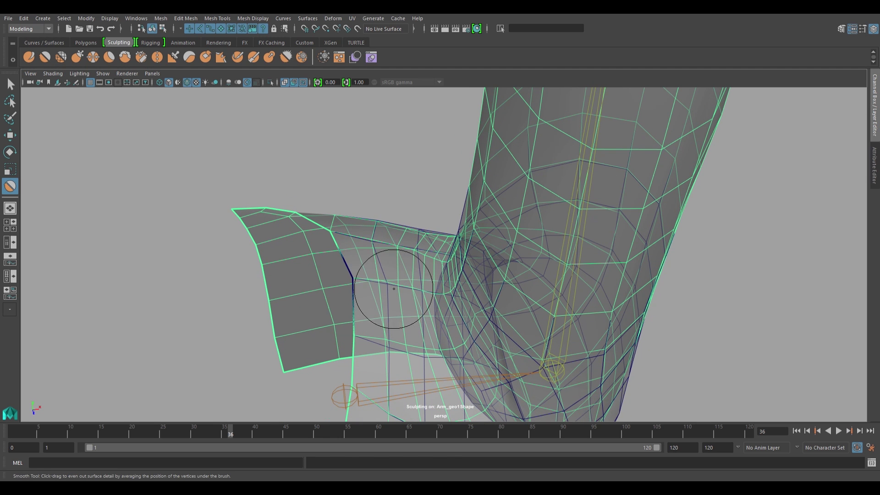
left_click_drag(394, 289, 399, 242, "alt")
mouse_move(443, 272)
left_mouse_down("alt")
mouse_move(644, 257)
mouse_move(508, 196)
left_mouse_up("alt")
- Switch to the Move tool, deselect, and isolate the arm mesh in the viewport
key("w")
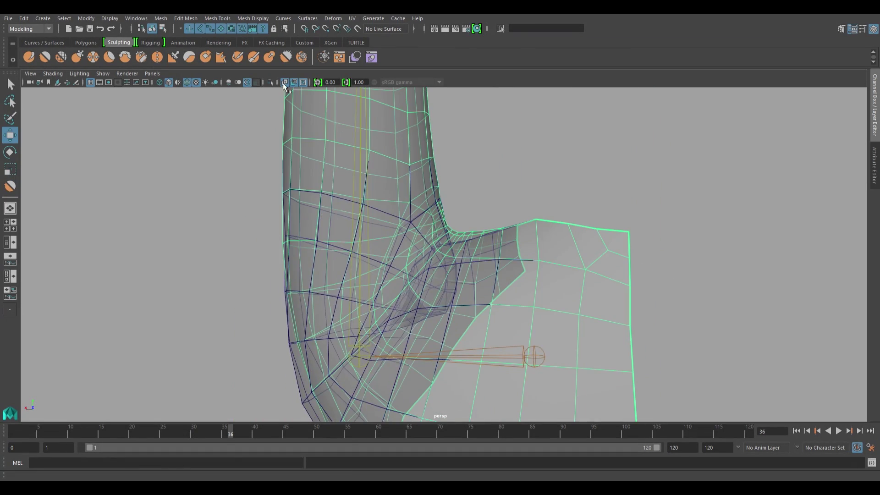
left_click(270, 82)
left_click(589, 211)
- Turn isolation off so the arm joint shows again, and dolly closer to the shoulder
mouse_move(589, 210)
left_mouse_down("alt")
mouse_move(412, 229)
mouse_move(267, 230)
mouse_move(387, 219)
mouse_move(381, 214)
mouse_move(422, 226)
mouse_move(603, 218)
mouse_move(587, 208)
mouse_move(418, 220)
mouse_move(501, 255)
mouse_move(430, 241)
mouse_move(483, 259)
mouse_move(636, 260)
mouse_move(471, 256)
mouse_move(439, 246)
mouse_move(413, 220)
left_mouse_up("alt")
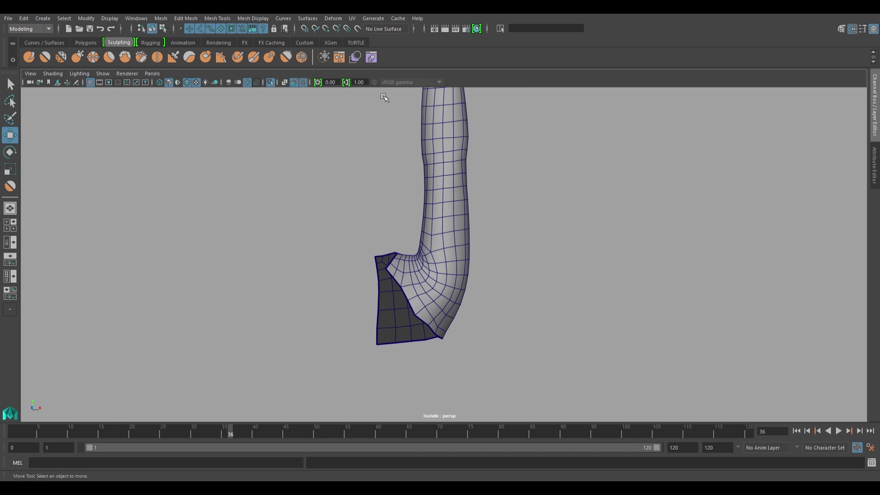
left_click(274, 84)
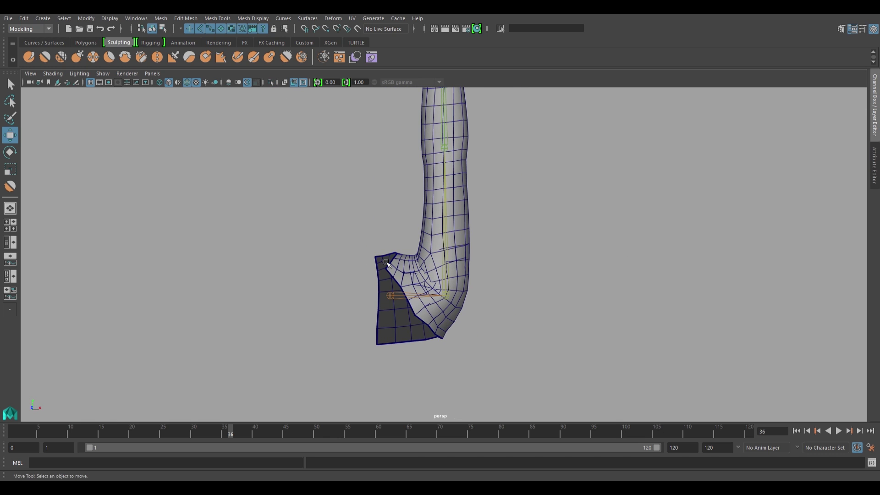
right_click_drag(386, 262, 485, 309, "alt")
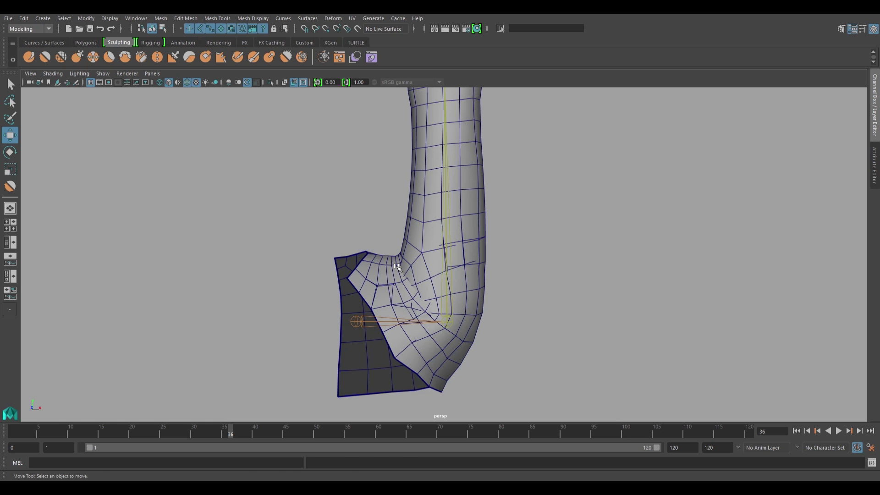
left_click(397, 267)
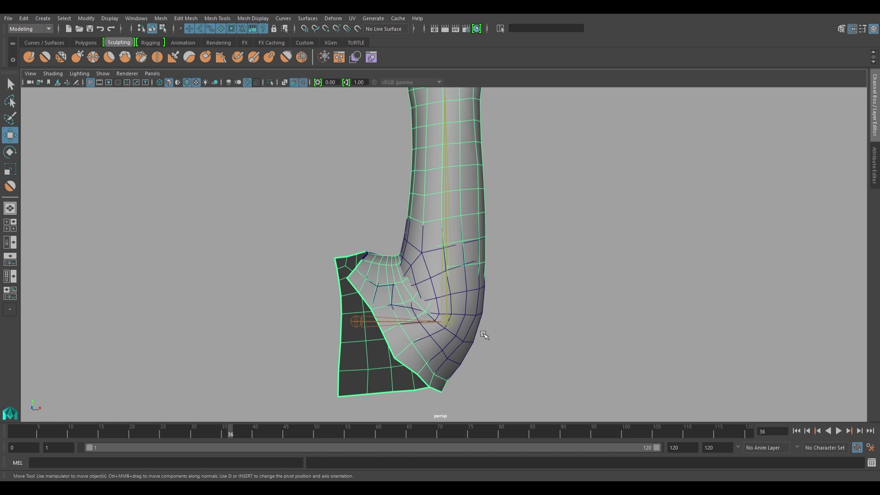
left_click(483, 334)
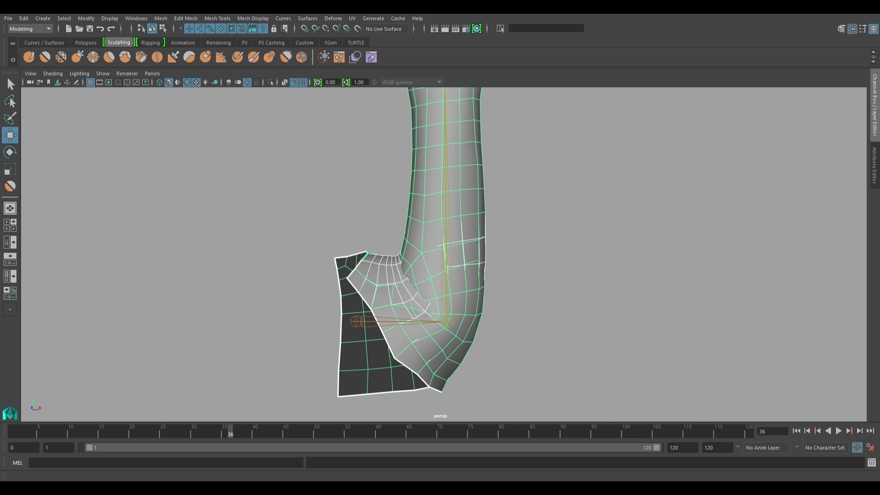
key("ctrl+z")
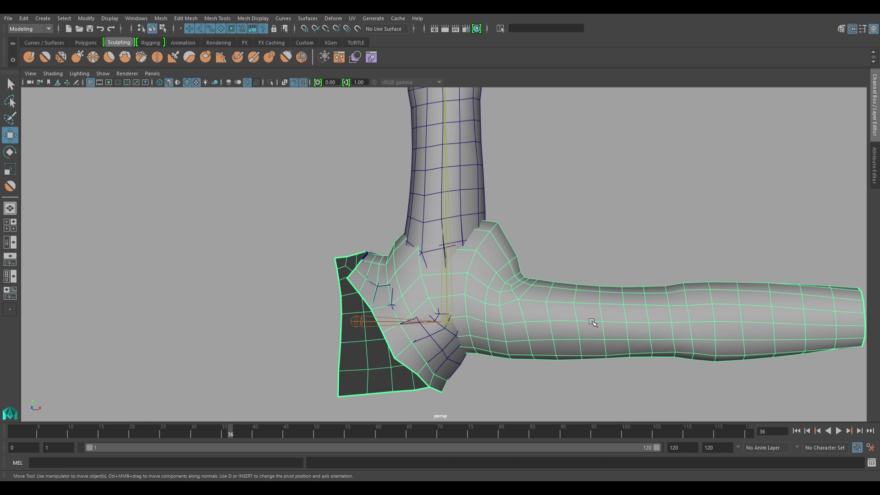
left_click_drag(639, 317, 523, 291, "alt")
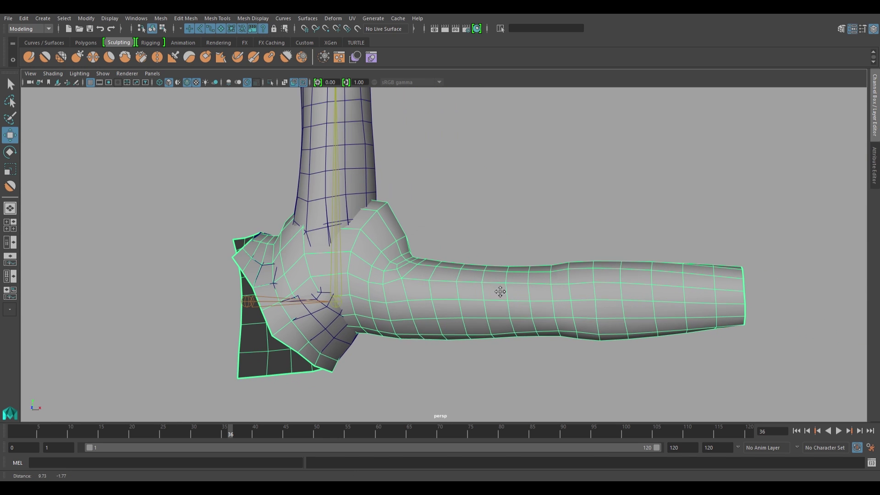
left_click(270, 82)
mouse_move(508, 255)
left_mouse_down("alt")
mouse_move(317, 258)
mouse_move(497, 256)
mouse_move(369, 246)
left_mouse_up("alt")
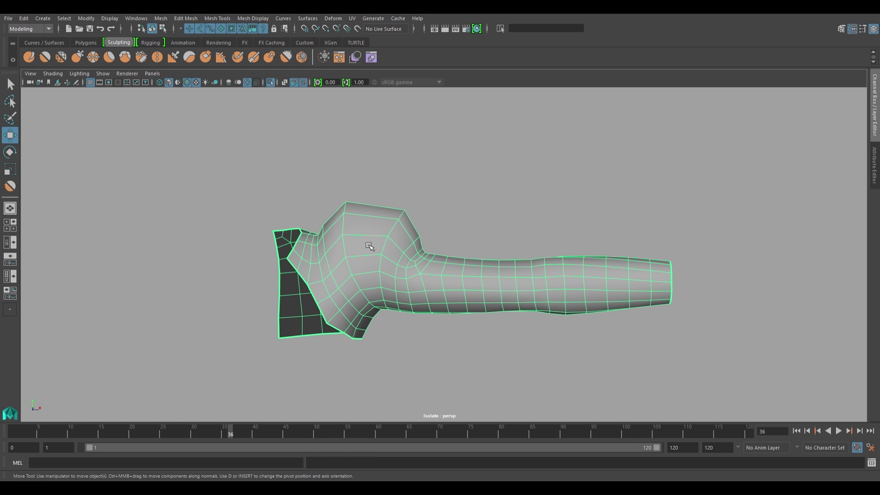
left_click(271, 82)
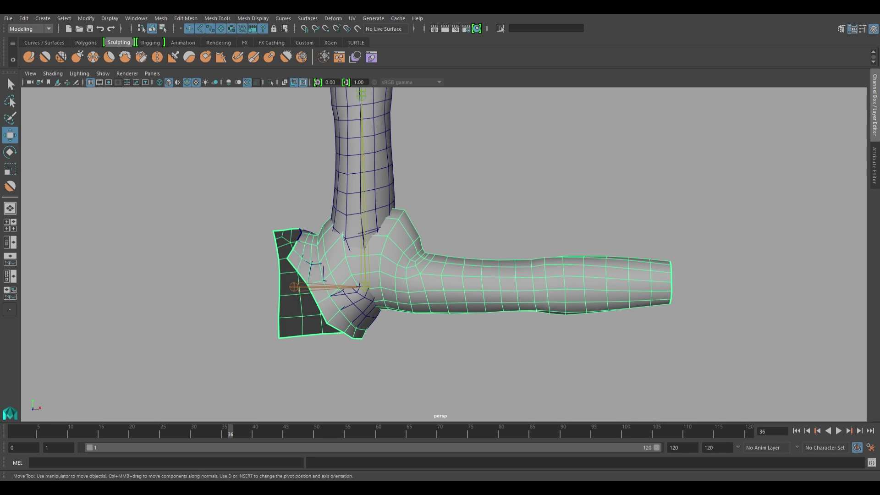
- Hide the straight arm and show the bent arm mesh's inputs under the Rigging menu set
key("ctrl+h")
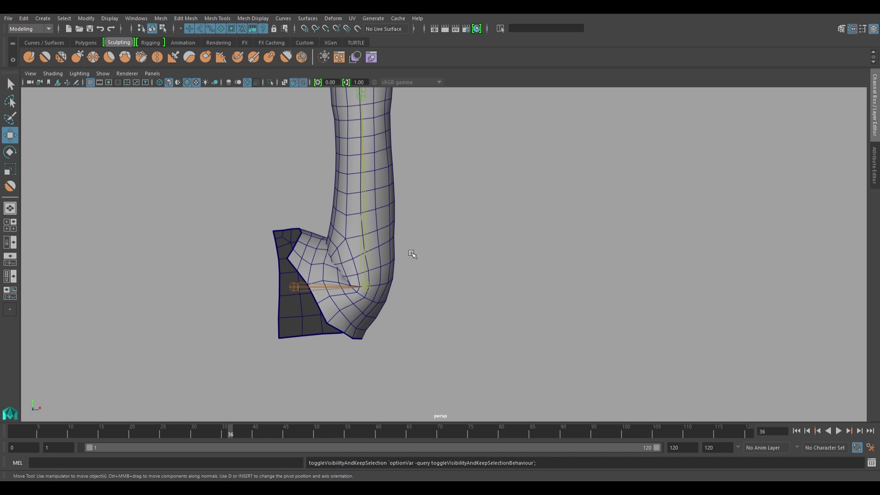
left_click(386, 253)
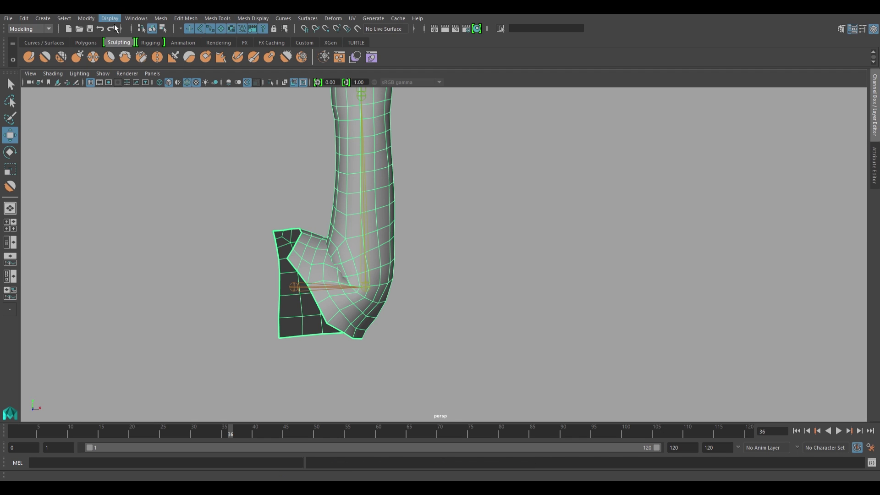
key("F3")
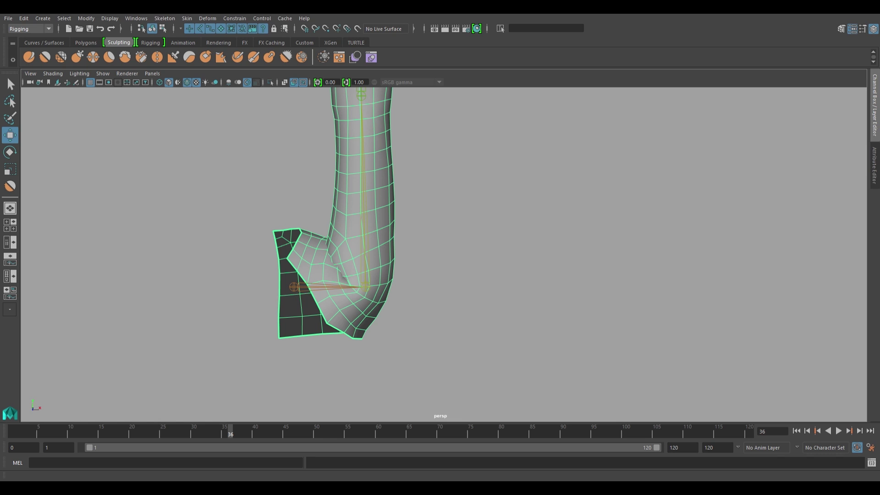
key("ctrl+a")
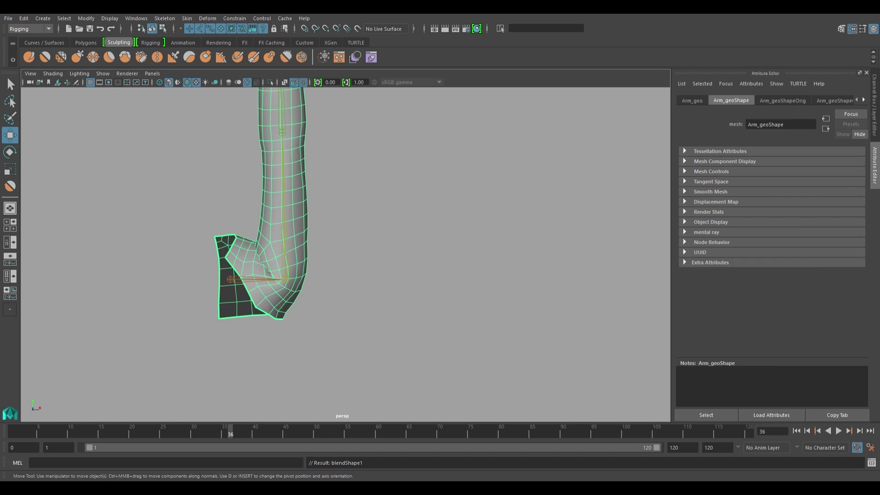
key("ctrl+a")
- Expand blendShape1 and set its Arm_geo2 target weight to 1
mouse_move(383, 257)
middle_mouse_down("alt")
mouse_move(383, 300)
mouse_move(385, 275)
middle_mouse_up("alt")
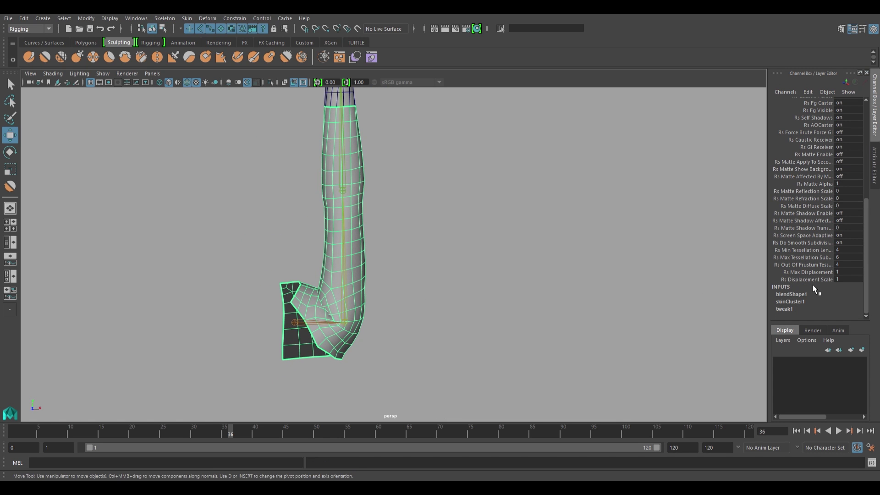
left_click(807, 295)
left_click(820, 309)
middle_click_drag(468, 307, 476, 308)
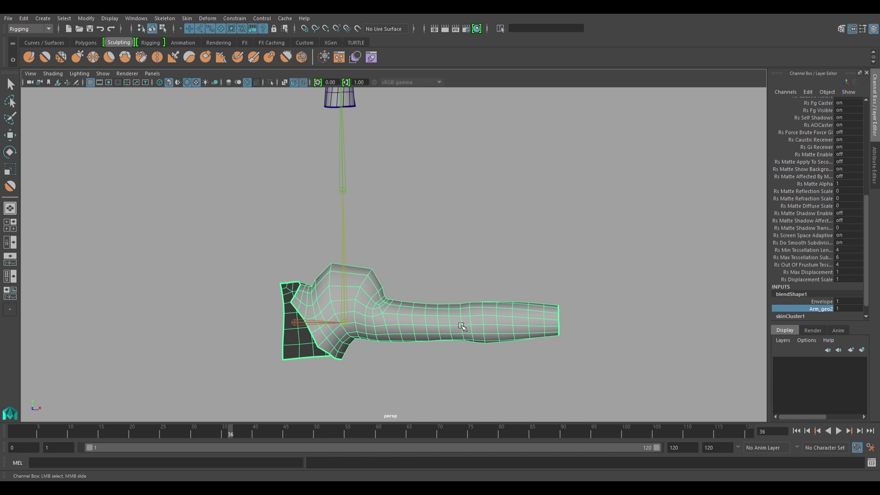
- Swap skinCluster1 and blendShape1 in the inputs list so the arm bends with its joint
key("w")
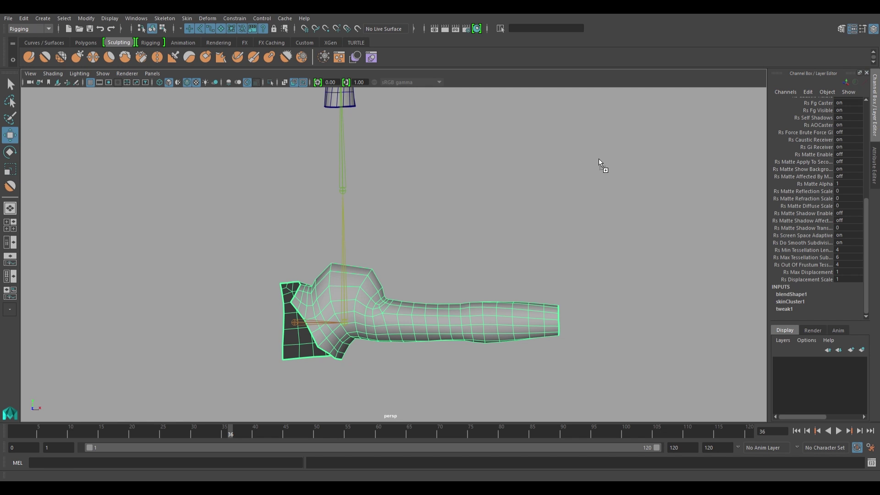
middle_click_drag(598, 159, 598, 159)
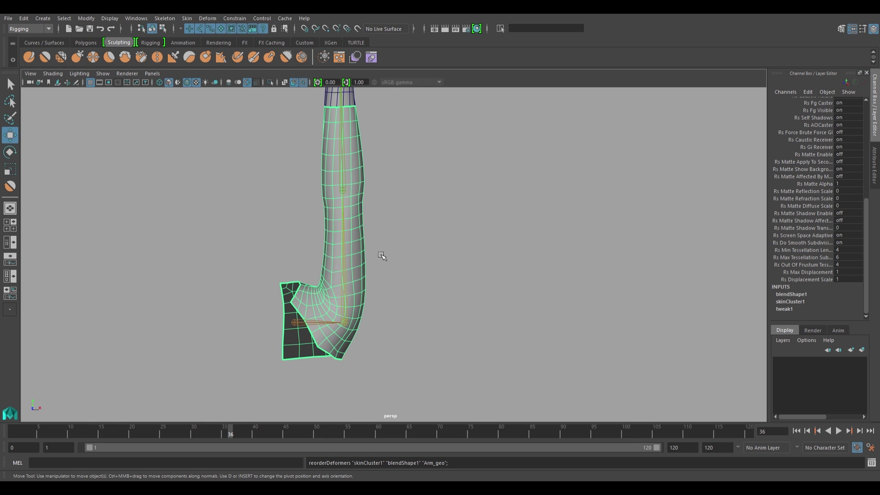
- Duplicate the arm mesh and move the copy beside the original along X
key("ctrl+z")
key("ctrl+z")
key("ctrl+z")
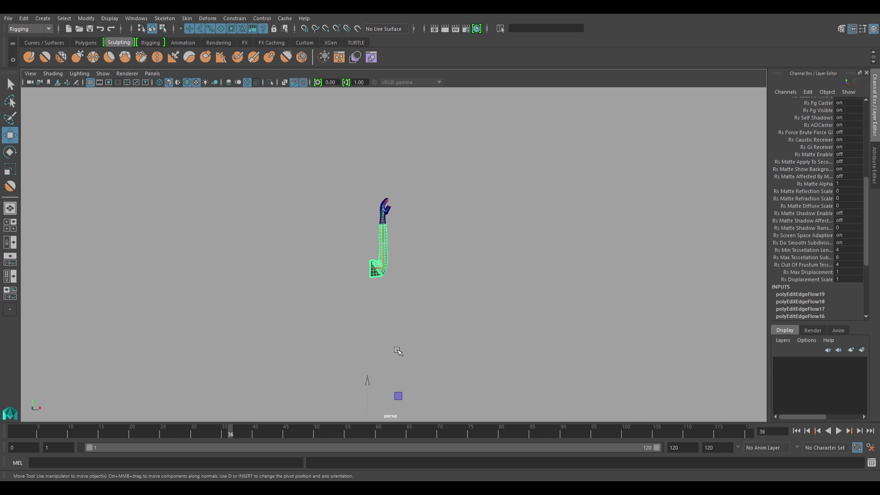
key("ctrl+d")
left_click_drag(419, 419, 449, 420)
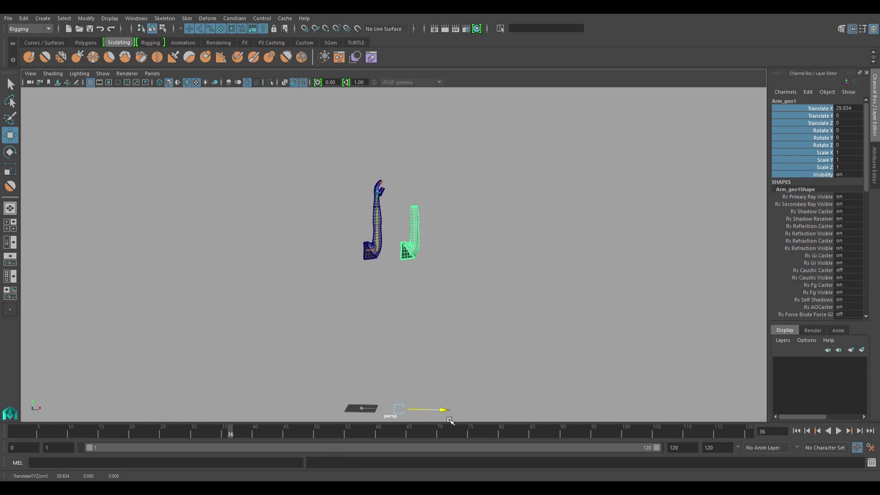
- Select the copied arm on the right and hide it
right_click_drag(381, 275, 681, 316, "alt")
left_click(469, 218)
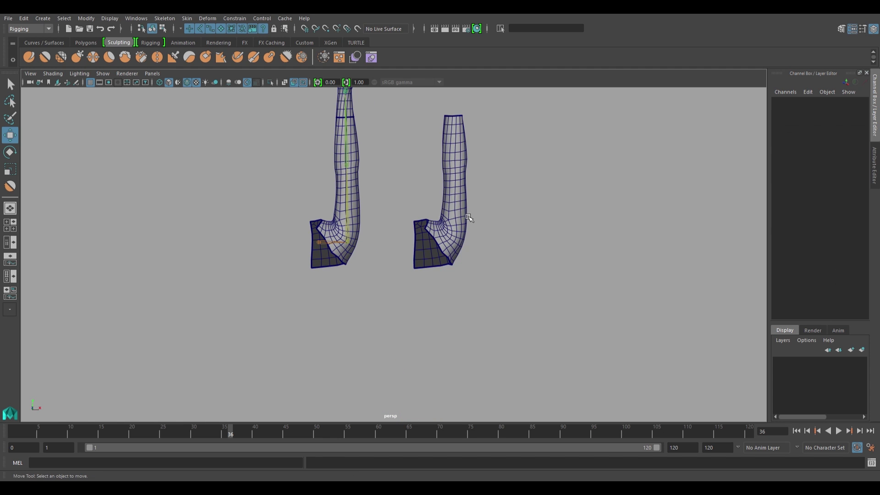
mouse_move(468, 217)
left_mouse_down("alt")
mouse_move(460, 279)
mouse_move(413, 266)
left_mouse_up("alt")
right_click_drag(412, 265, 371, 255, "alt")
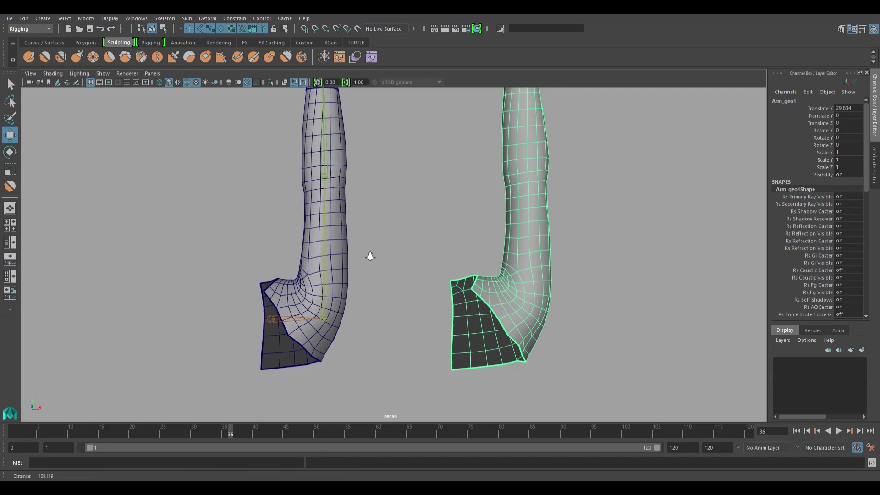
left_click_drag(370, 256, 355, 255, "alt")
key("ctrl+h")
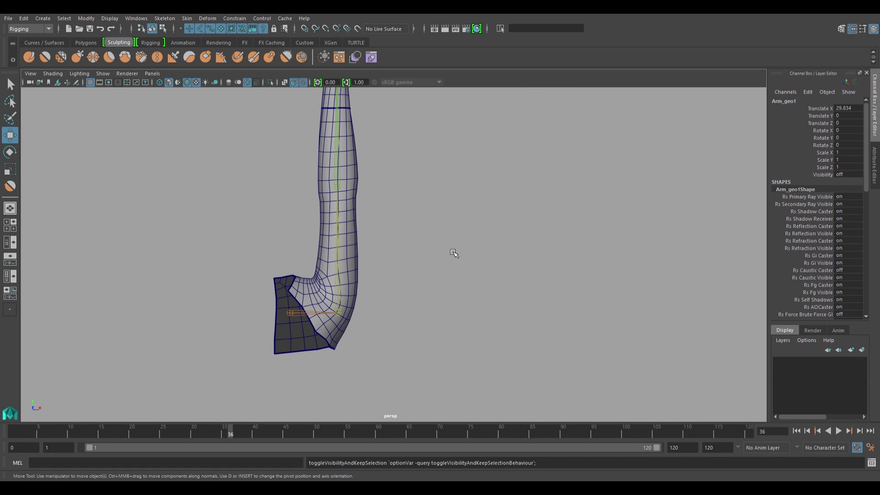
- Select the original arm mesh, compare bent and straight poses, and pick the Arm_geo2 weight
left_click(323, 323)
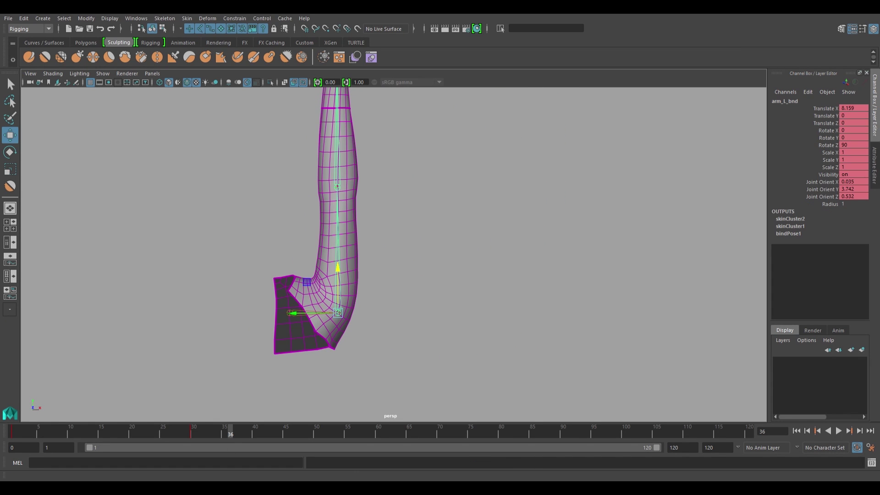
left_click(359, 268)
scroll(845, 281, "down", 8)
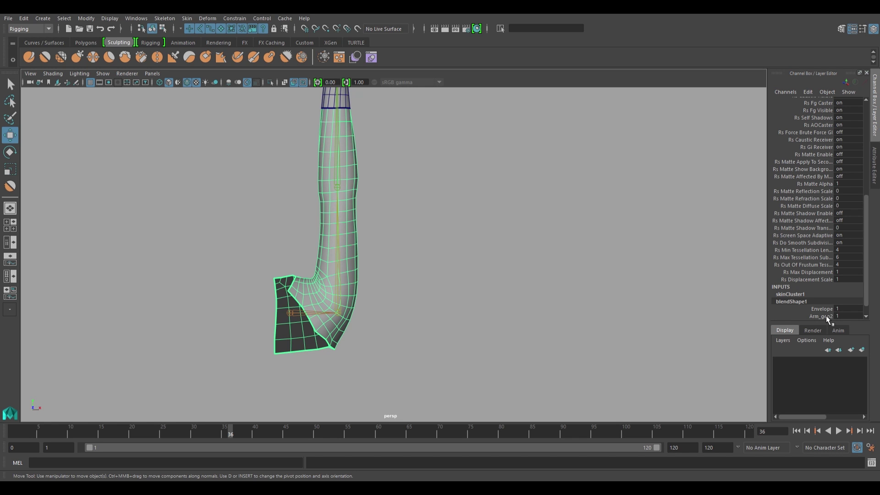
key("comma")
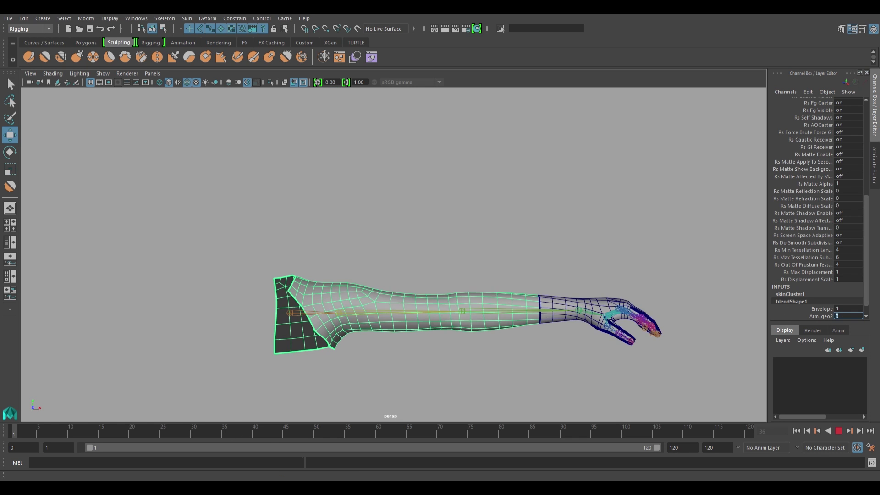
key("period")
key("comma")
left_click(196, 82)
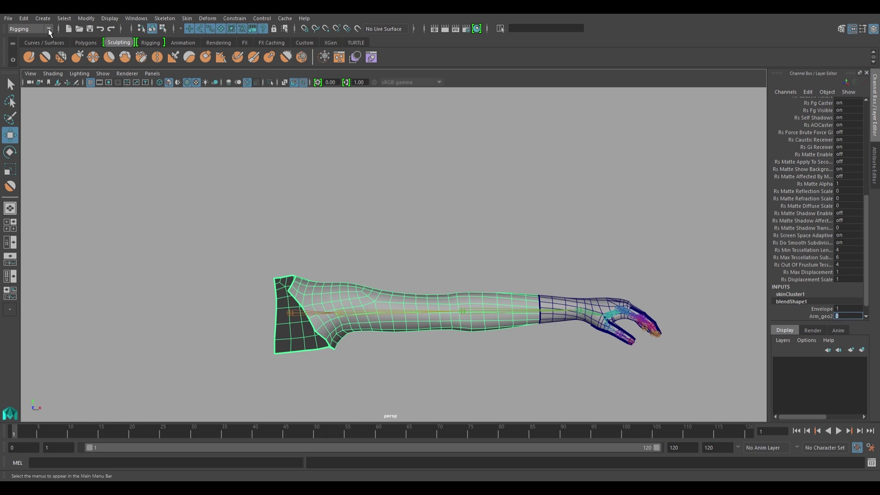
- Select the arm joint, go to frame 30, and set Arm_geo2 weight to 1
key("F2")
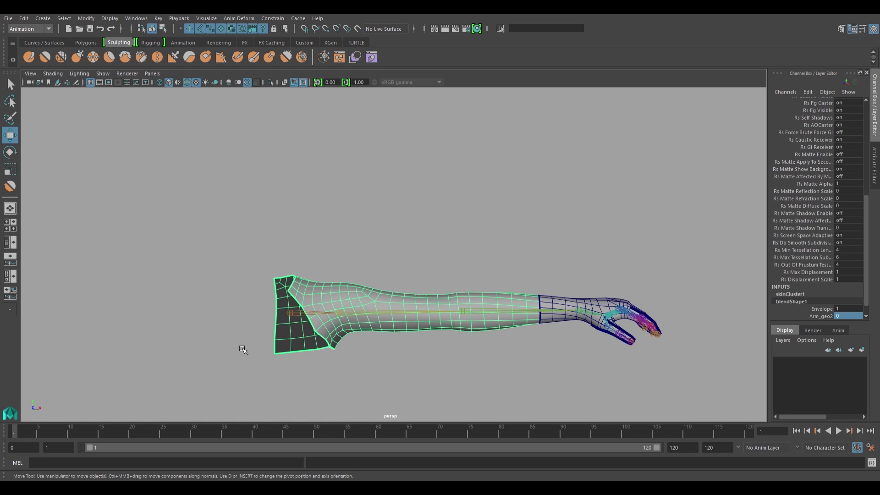
mouse_move(366, 237)
left_mouse_down()
mouse_move(384, 297)
mouse_move(370, 330)
left_mouse_up()
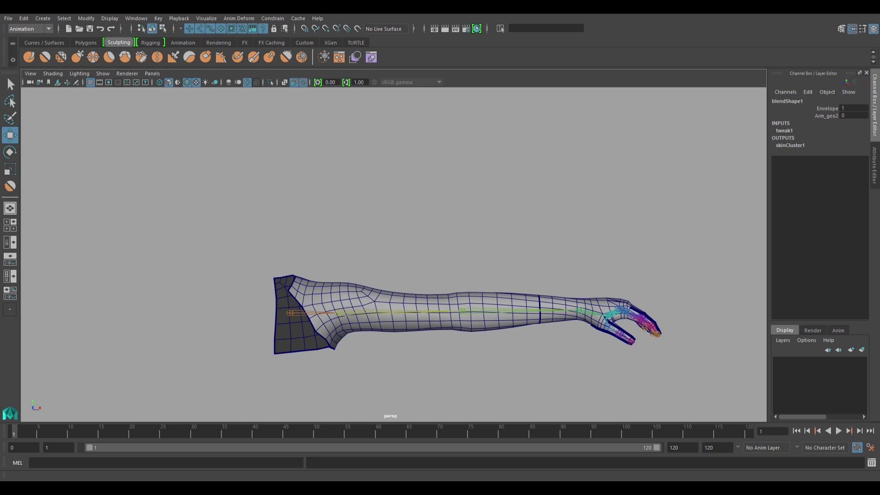
left_click(392, 313)
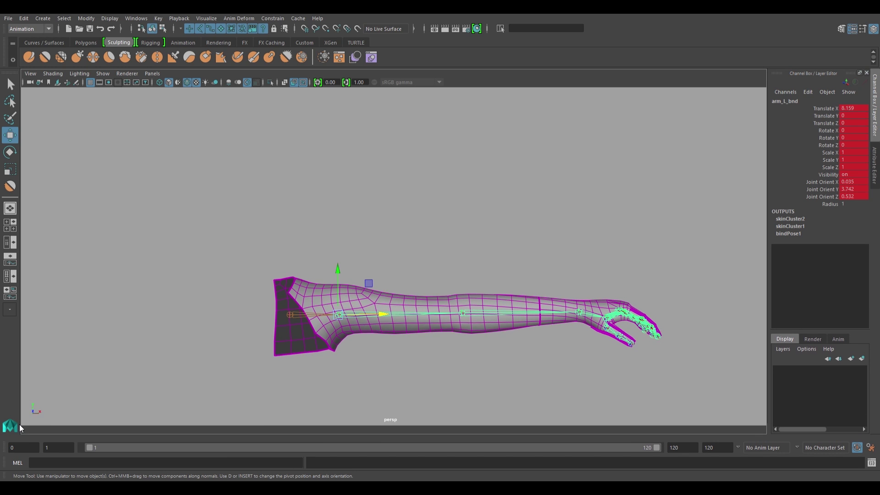
mouse_move(20, 424)
left_mouse_down()
mouse_move(13, 446)
mouse_move(31, 435)
mouse_move(16, 436)
mouse_move(103, 433)
mouse_move(12, 432)
left_mouse_up()
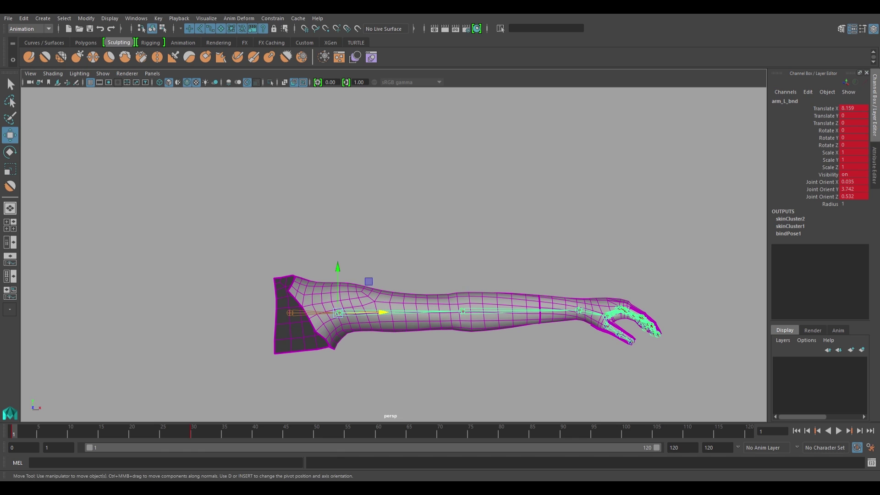
left_click_drag(13, 432, 193, 433)
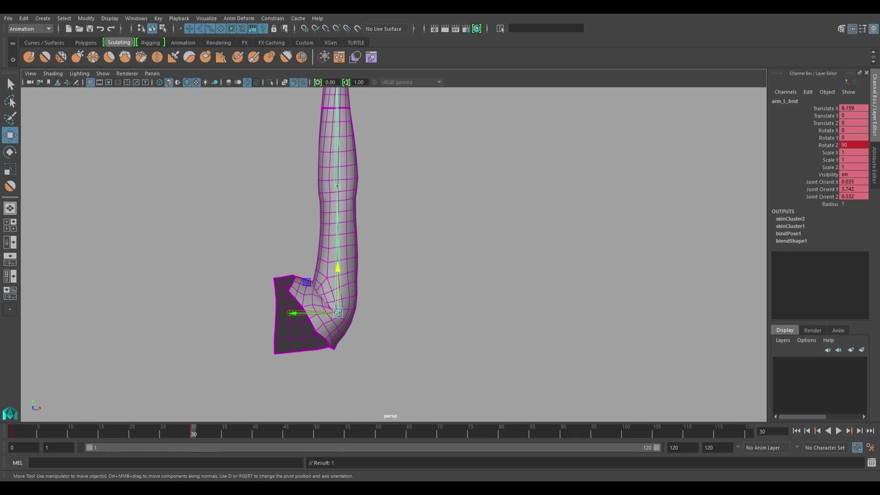
left_click(791, 240)
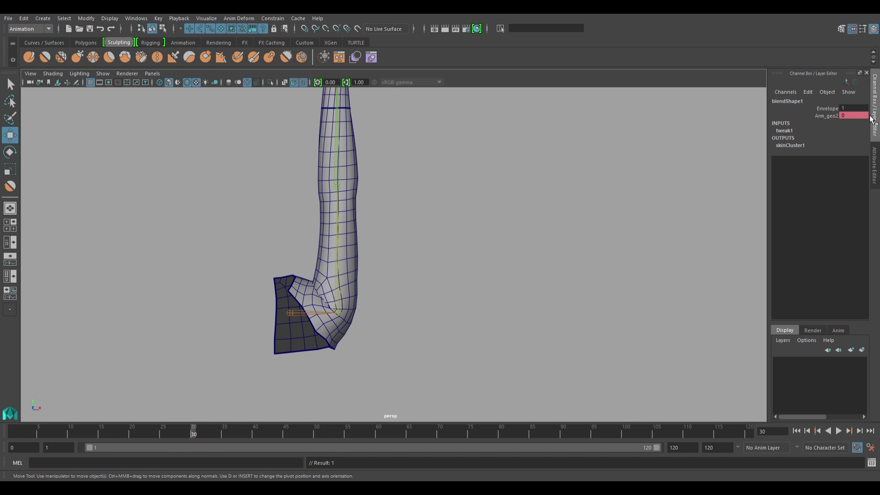
type("1")
key("Return")
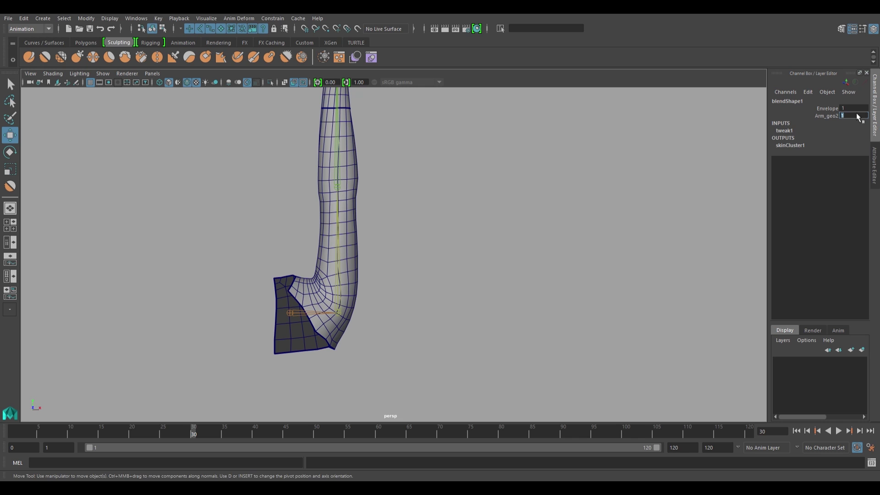
- Key Arm_geo2 at 1 on frame 30, then key it at 0.2 on frame 15
key("Return")
mouse_move(194, 433)
left_mouse_down()
mouse_move(61, 399)
mouse_move(20, 400)
mouse_move(68, 414)
mouse_move(163, 420)
mouse_move(52, 417)
mouse_move(40, 418)
mouse_move(103, 433)
mouse_move(9, 431)
mouse_move(197, 435)
mouse_move(101, 432)
mouse_move(196, 443)
mouse_move(24, 430)
mouse_move(7, 442)
mouse_move(36, 417)
mouse_move(103, 440)
left_mouse_up()
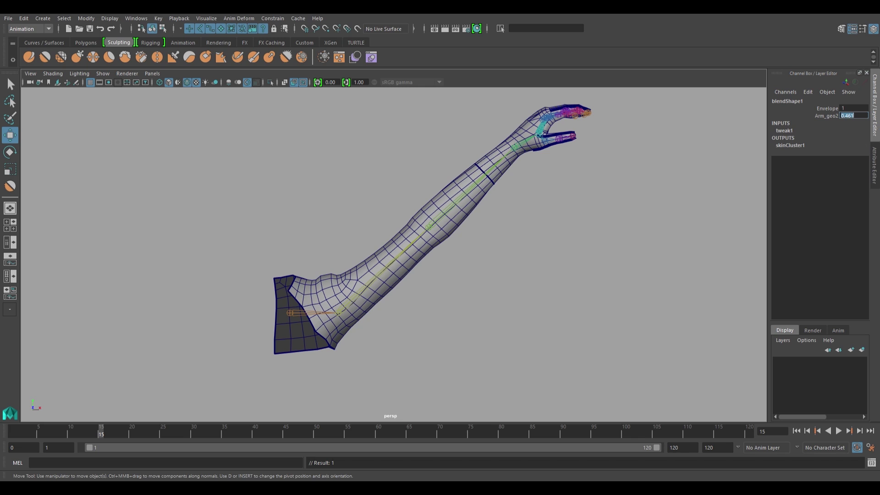
key("BackSpace")
type("0.2")
key("Return")
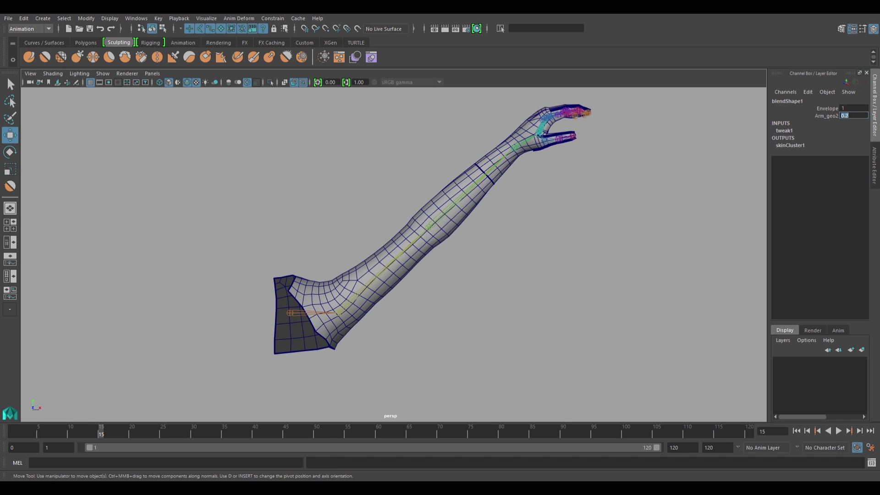
key("Return")
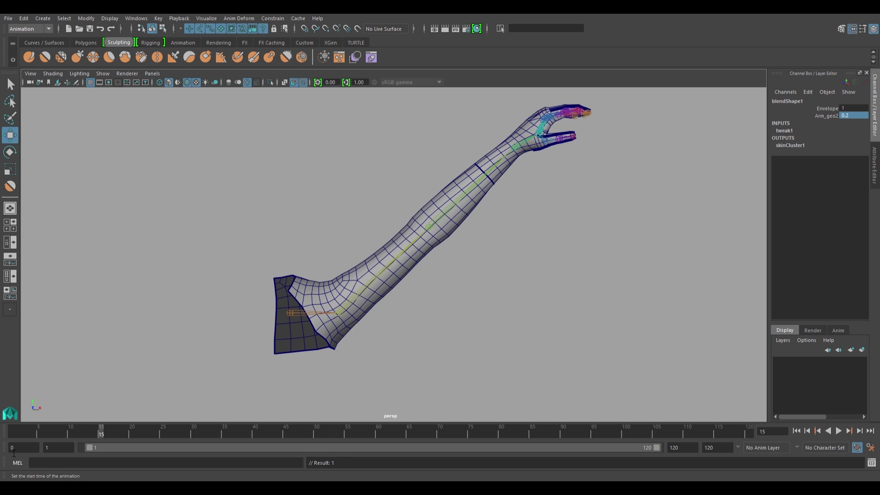
- At frame 22, try Arm_geo2 weights 0.75 and 0.7, key 0.6, then scrub back to check
mouse_move(103, 436)
left_mouse_down()
mouse_move(97, 441)
mouse_move(196, 452)
mouse_move(114, 446)
mouse_move(180, 451)
mouse_move(119, 447)
mouse_move(147, 454)
left_mouse_up()
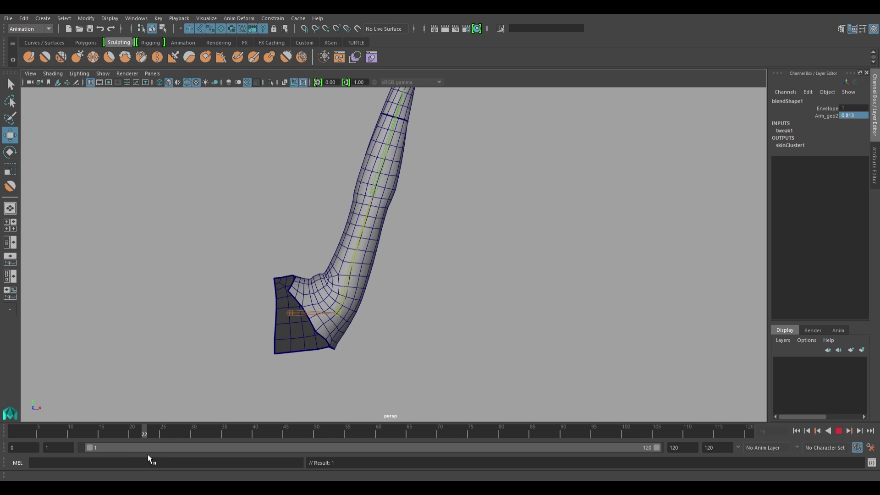
double_click(860, 115)
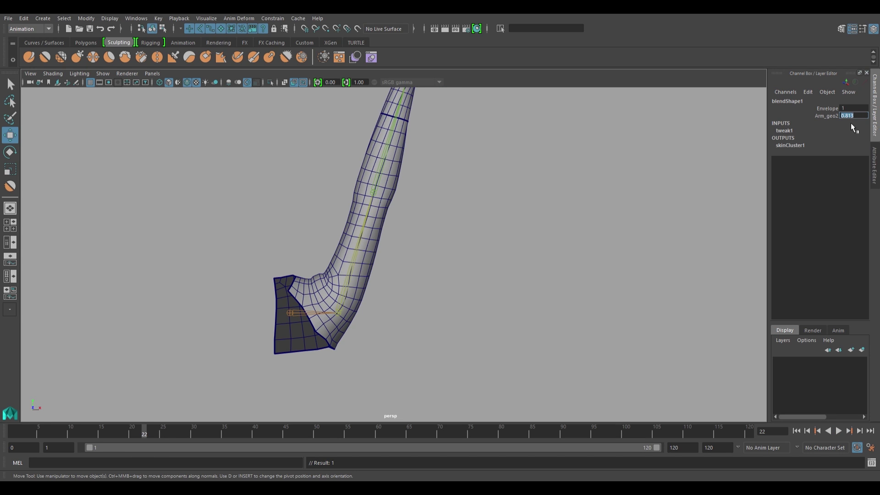
type(".75")
key("Return")
key("Return")
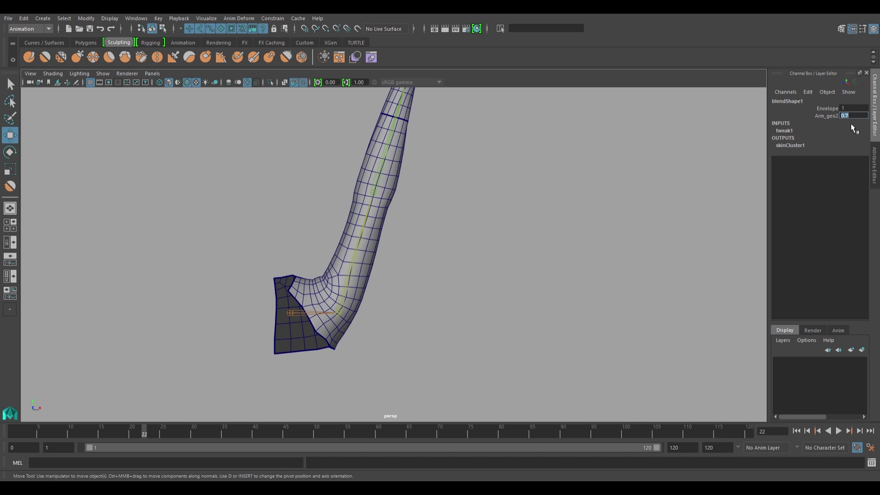
type(".6")
key("Return")
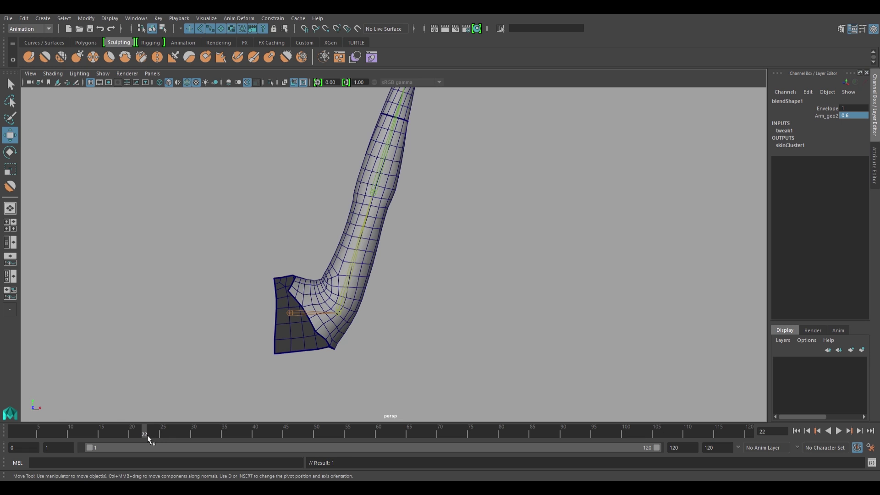
mouse_move(147, 435)
left_mouse_down()
mouse_move(95, 431)
mouse_move(79, 397)
mouse_move(102, 417)
mouse_move(60, 409)
mouse_move(237, 427)
mouse_move(112, 406)
left_mouse_up()
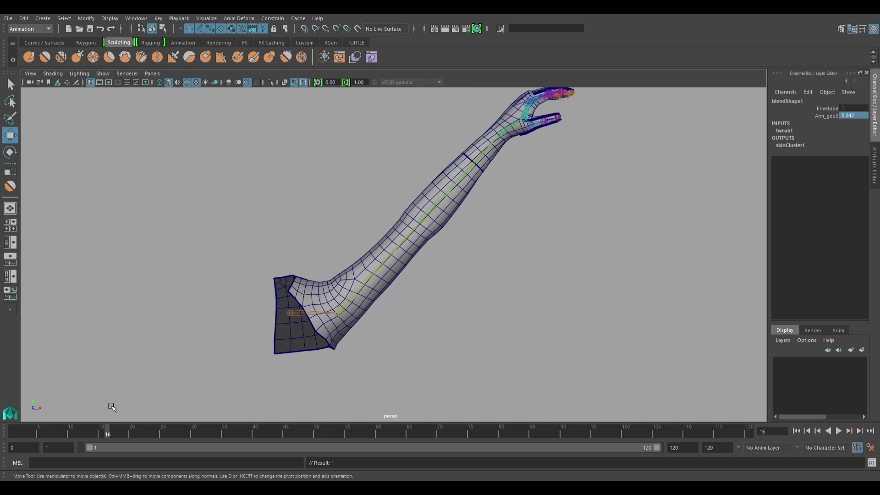